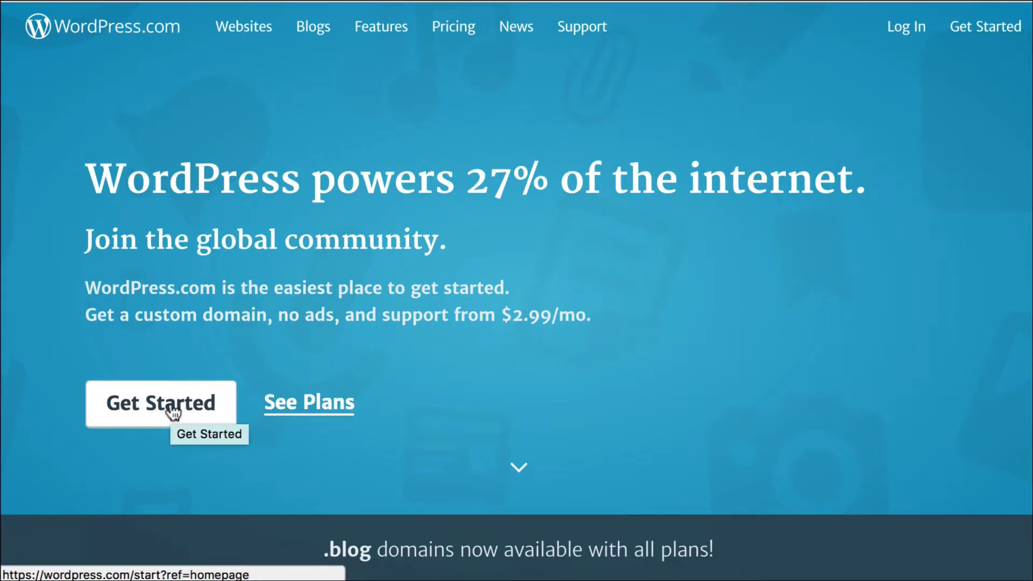
# Start a new WordPress.com site with 'A grid of my latest posts' as the homepage.
pyautogui.click(173, 413)
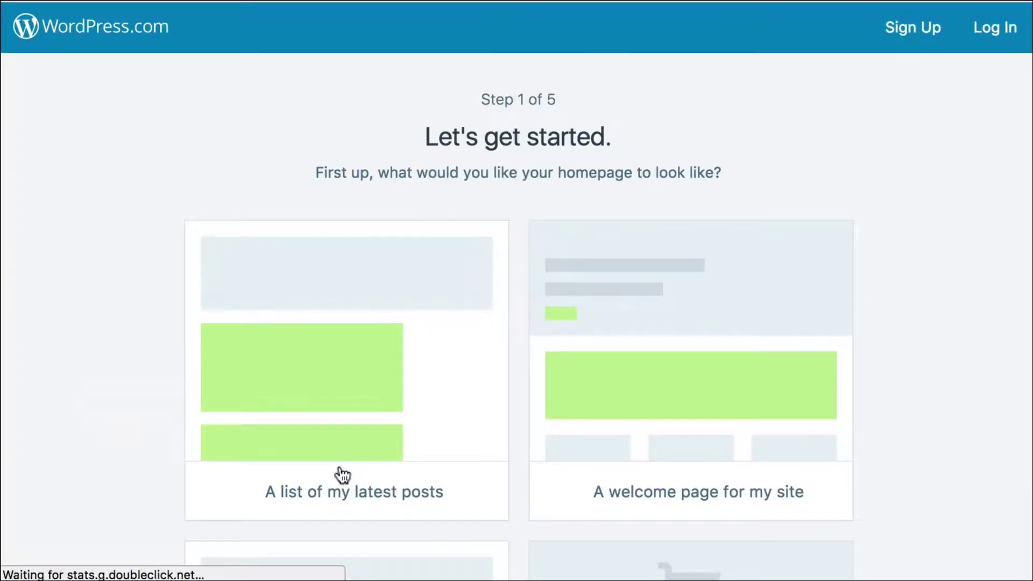
pyautogui.scroll(-1, 607, 350)
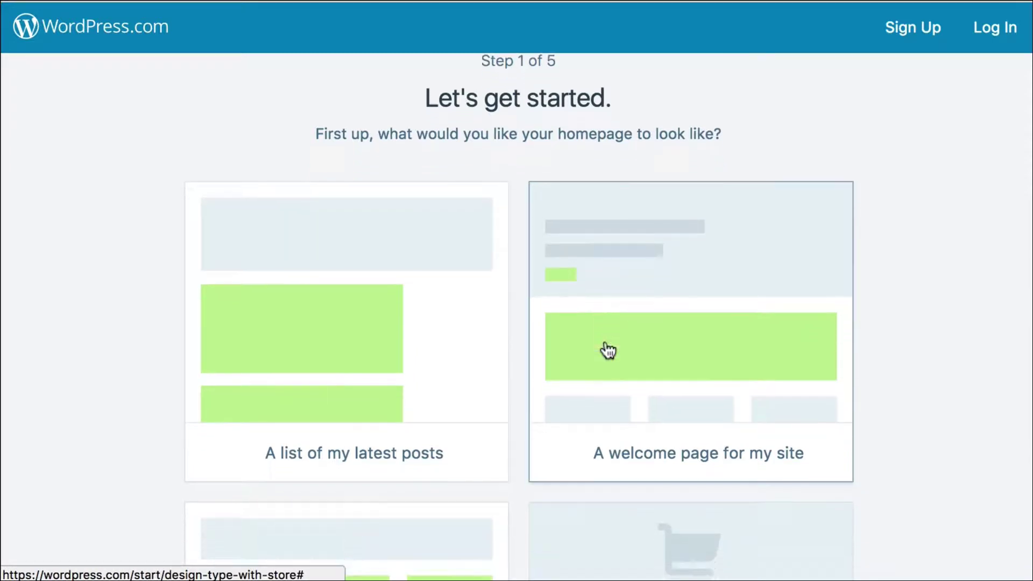
pyautogui.scroll(-5, 607, 350)
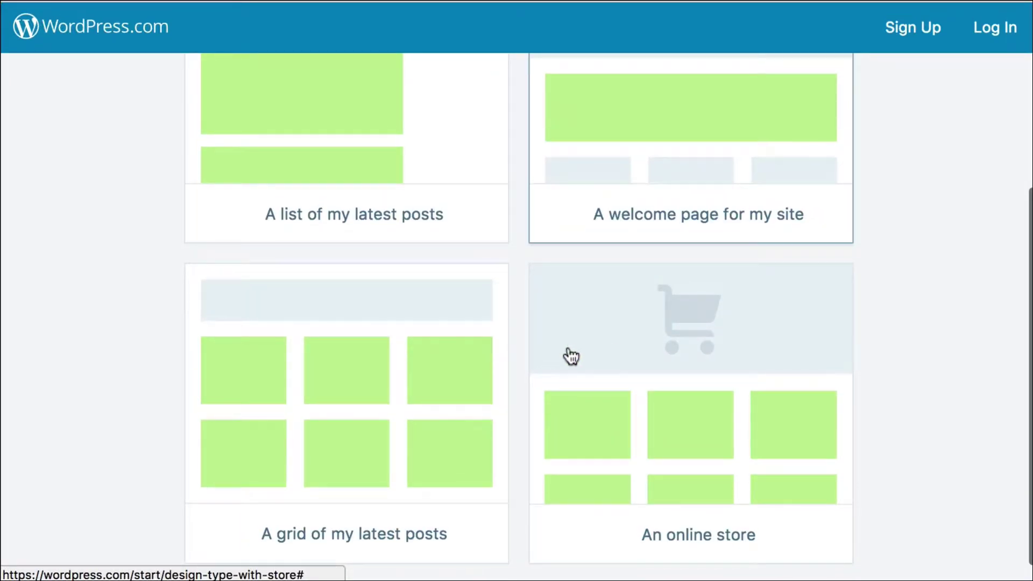
pyautogui.click(325, 431)
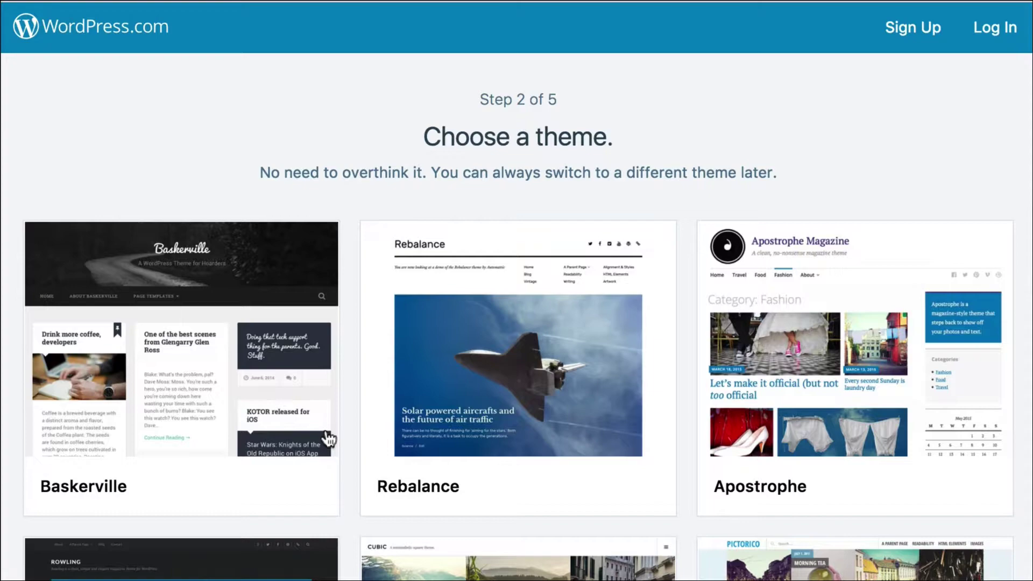
# Pick the Revelar theme for the new site.
pyautogui.scroll(-8, 328, 439)
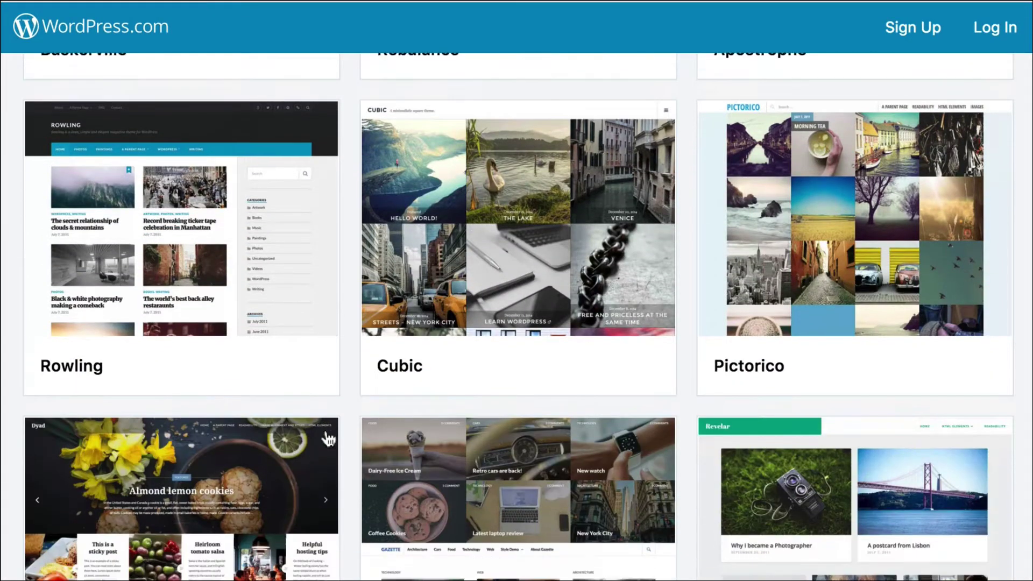
pyautogui.scroll(-4, 328, 440)
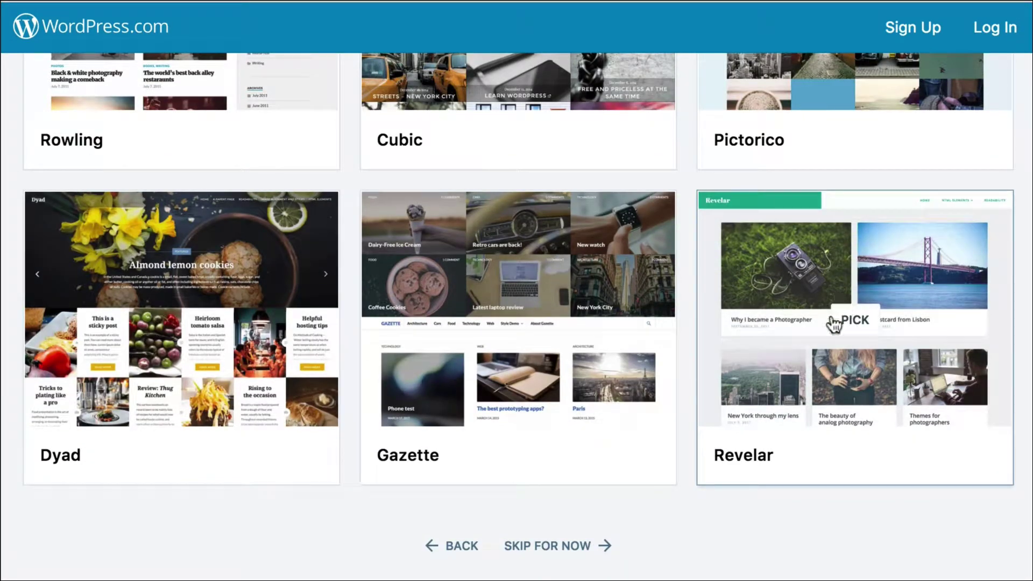
pyautogui.click(834, 324)
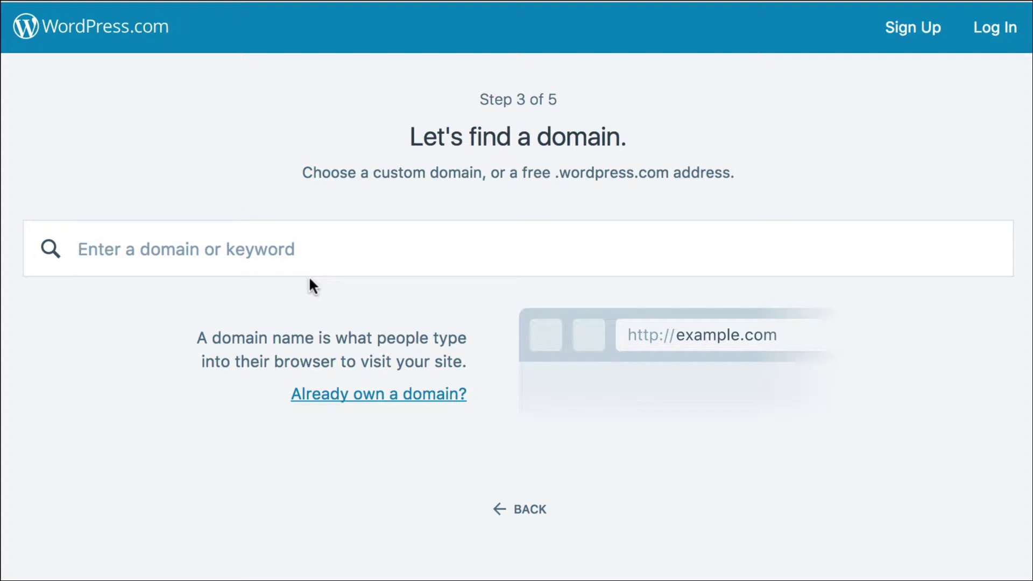
# Claim the free 'howtostartablog' .wordpress.com address on the Free plan.
pyautogui.write('howtosta')
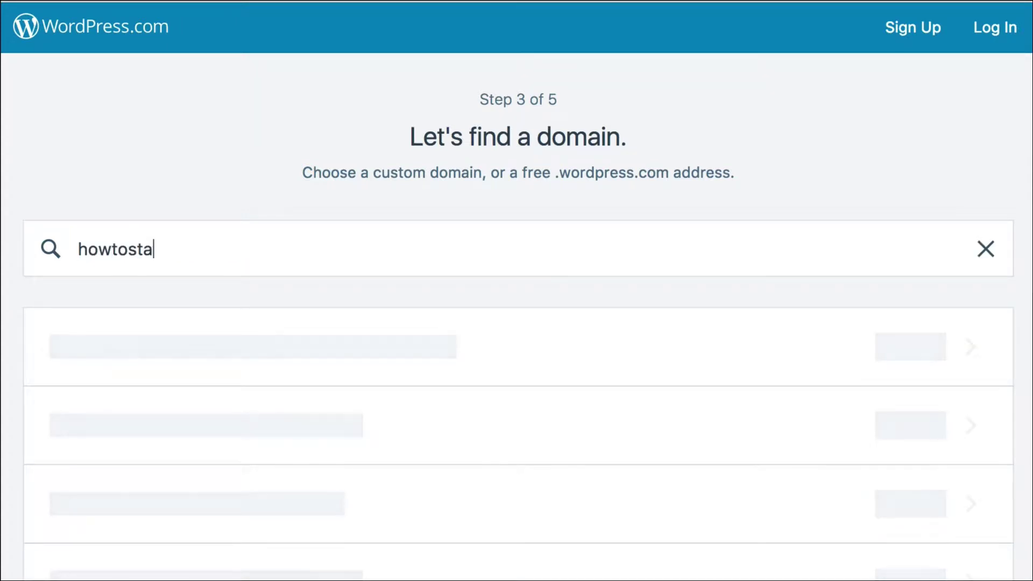
pyautogui.write('rtablog')
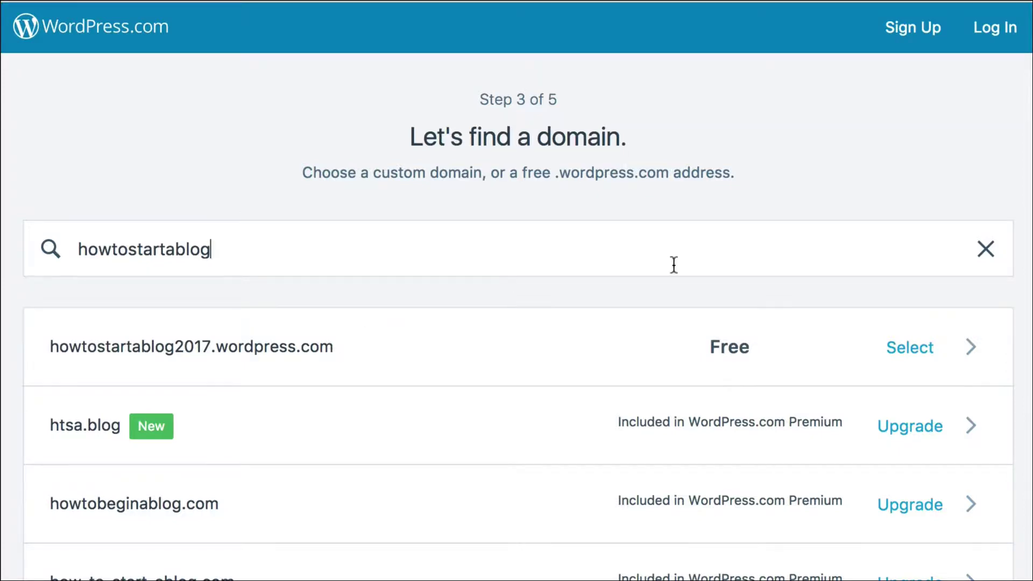
pyautogui.click(901, 356)
pyautogui.scroll(-1, 608, 393)
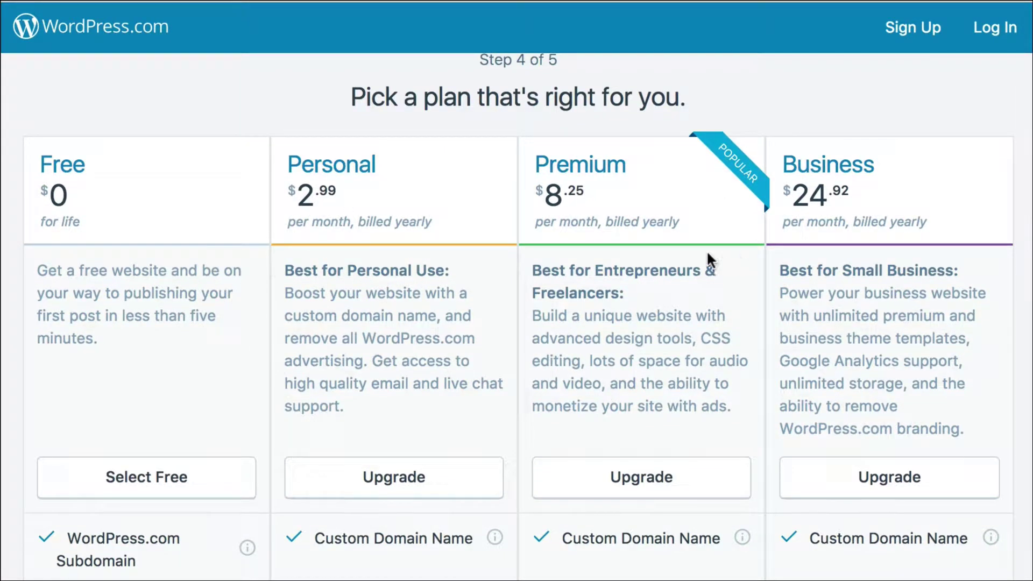
pyautogui.click(189, 487)
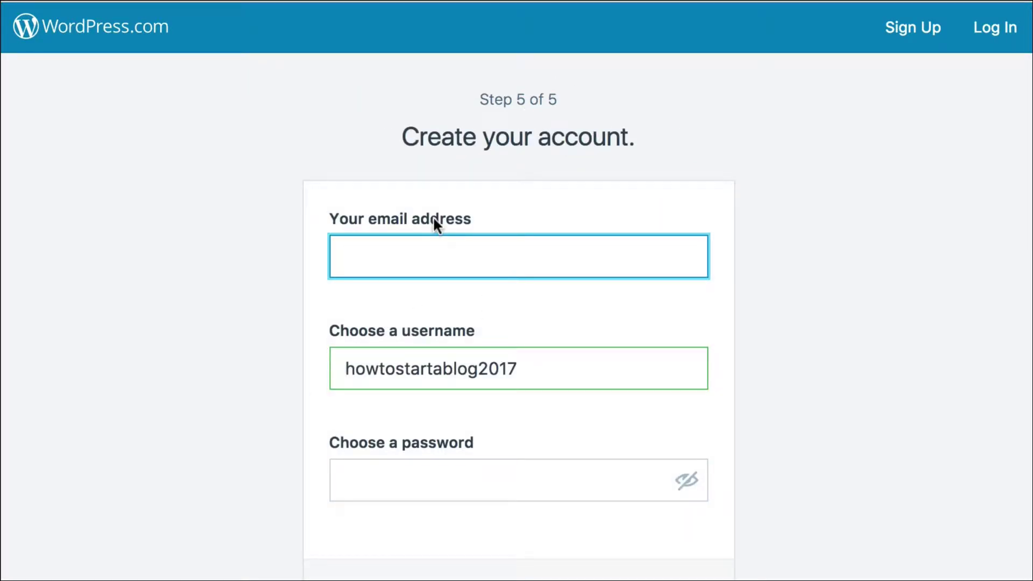
# Create the account with an e-mail address and password, then continue to the new site.
pyautogui.press('Tab')
pyautogui.press('Tab')
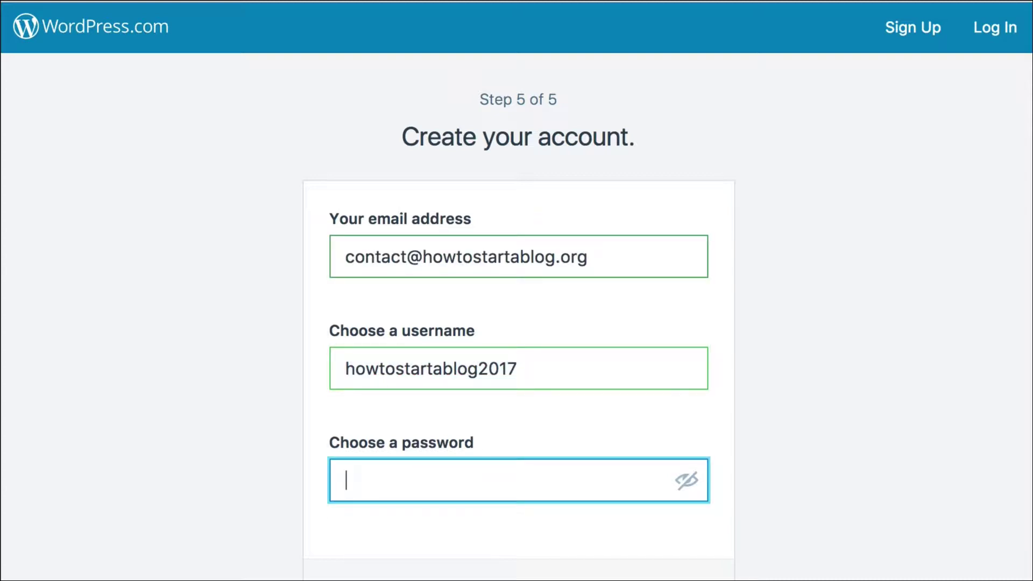
pyautogui.write('*********')
pyautogui.scroll(-4, 538, 231)
pyautogui.click(512, 459)
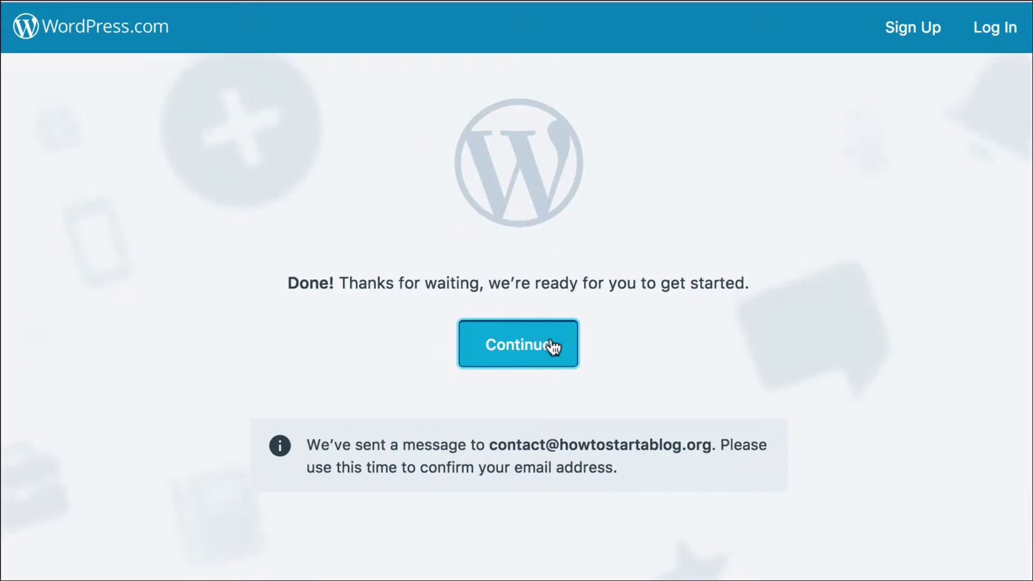
pyautogui.click(553, 347)
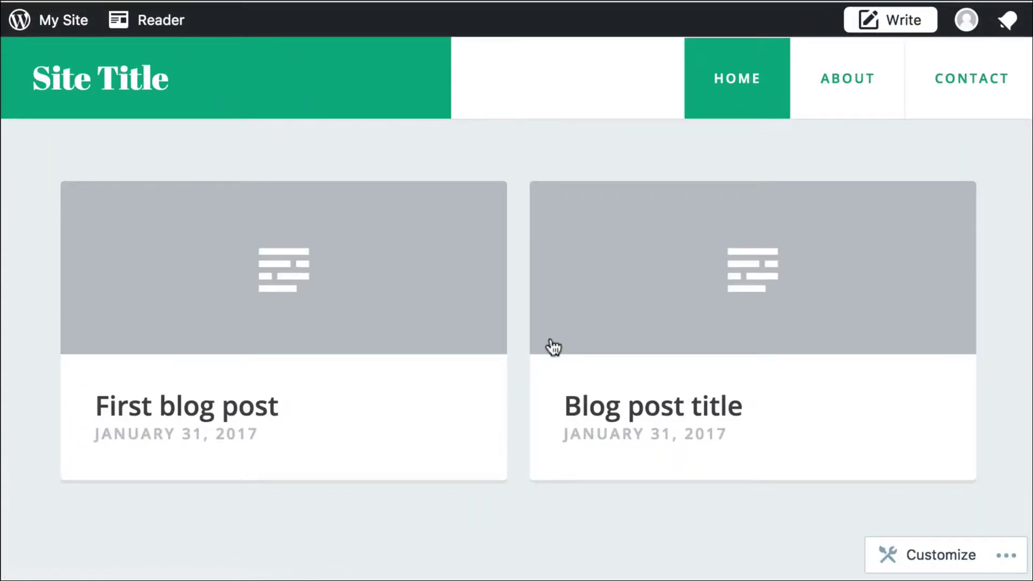
# In Settings, enter 'My New Site' as the site title and 'Welcome' as the tagline.
pyautogui.click(56, 24)
pyautogui.scroll(-5, 134, 468)
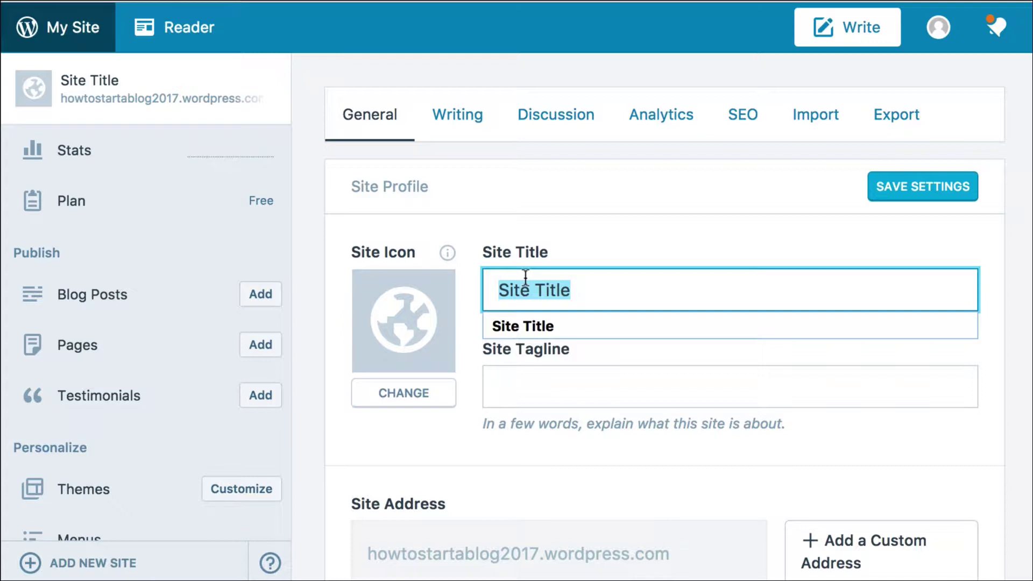
pyautogui.write('My ')
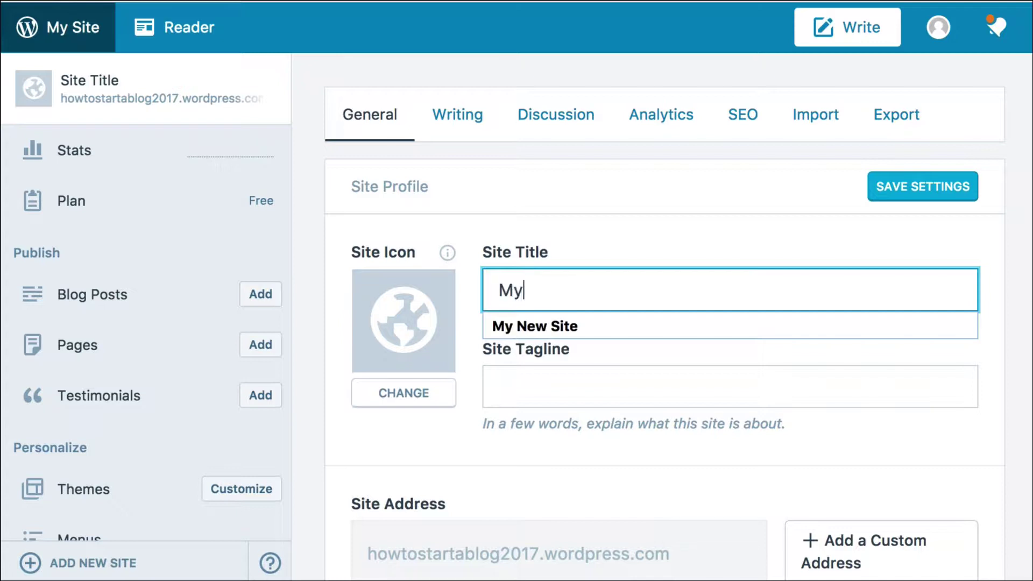
pyautogui.write('New Site')
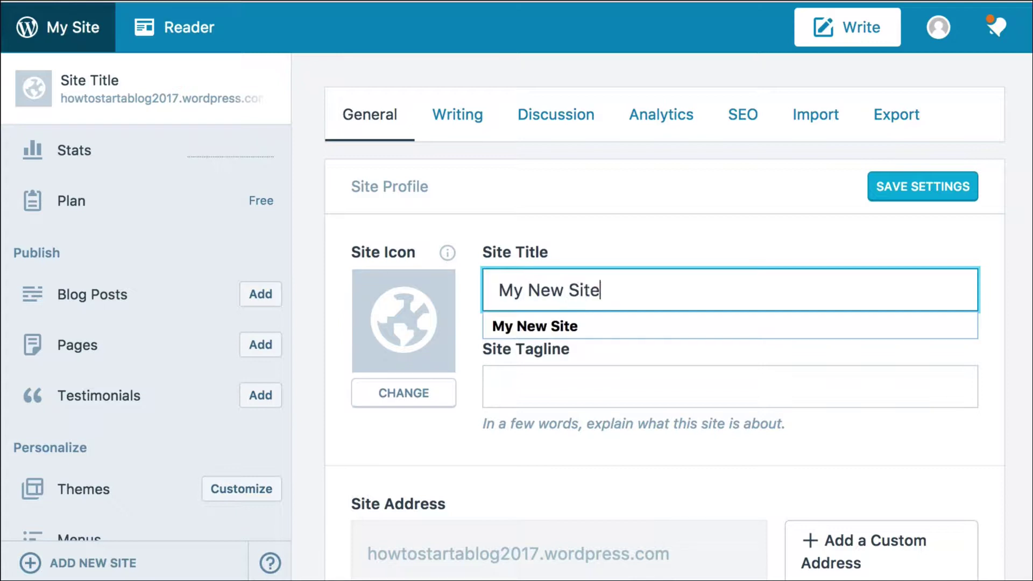
pyautogui.click(500, 387)
pyautogui.write('Welcome')
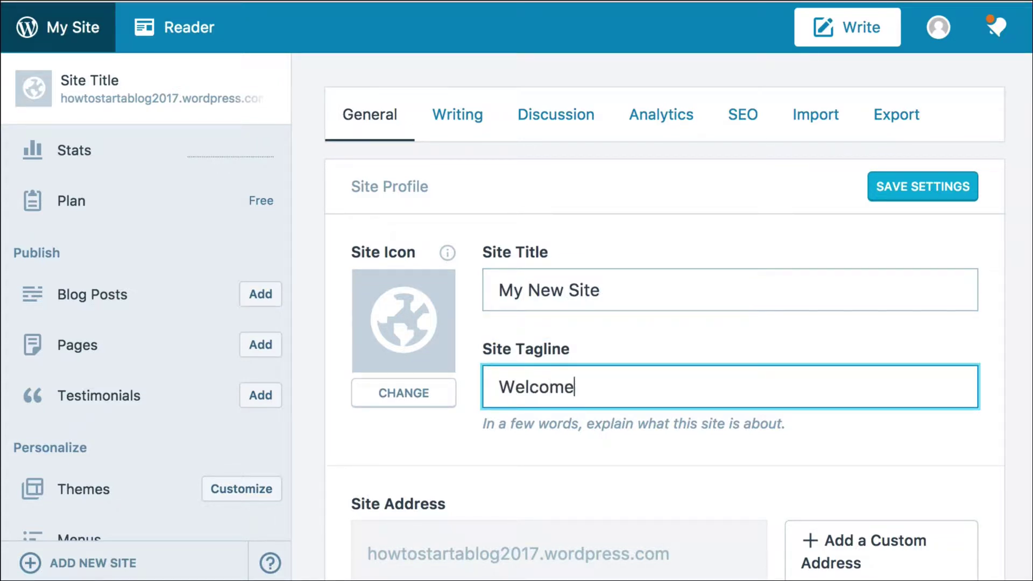
# Save the general settings with the new title and tagline.
pyautogui.scroll(-6, 528, 302)
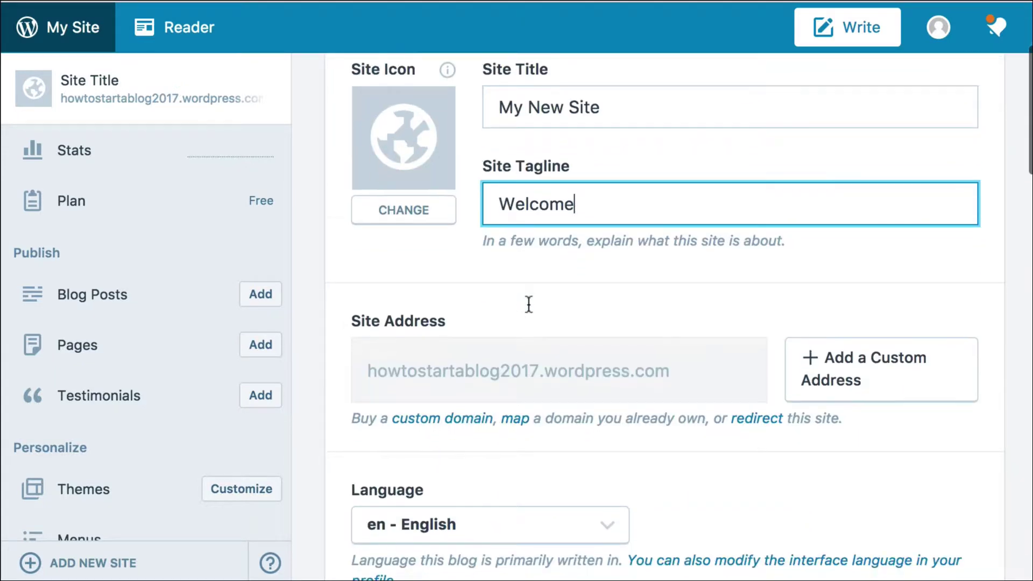
pyautogui.scroll(-1, 638, 286)
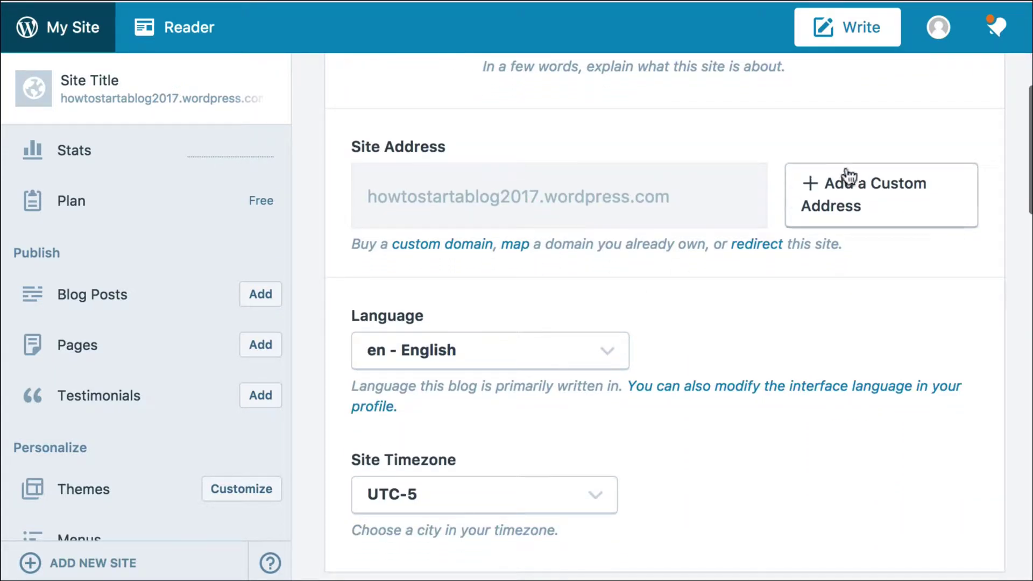
pyautogui.scroll(-1, 753, 344)
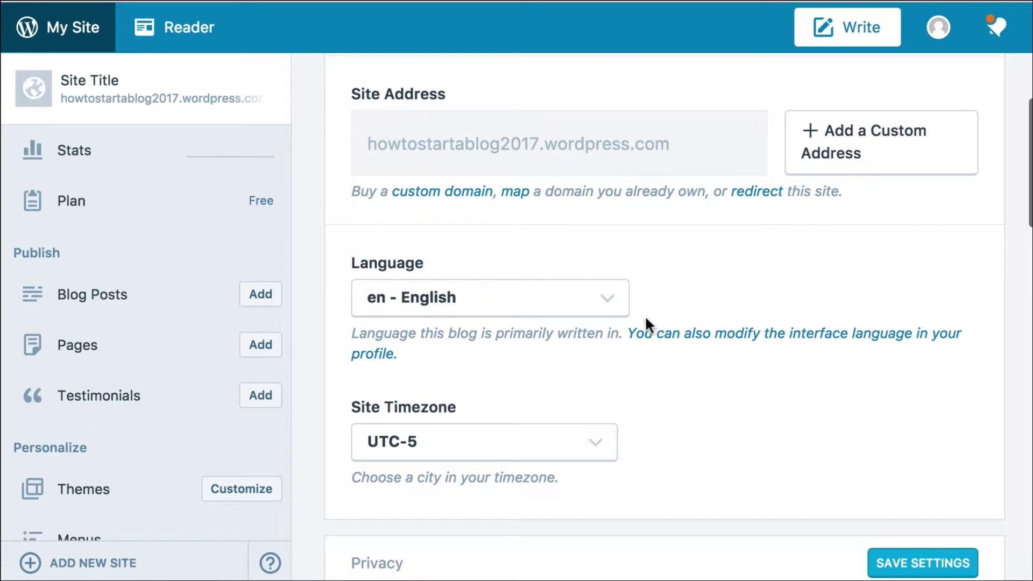
pyautogui.scroll(-3, 591, 323)
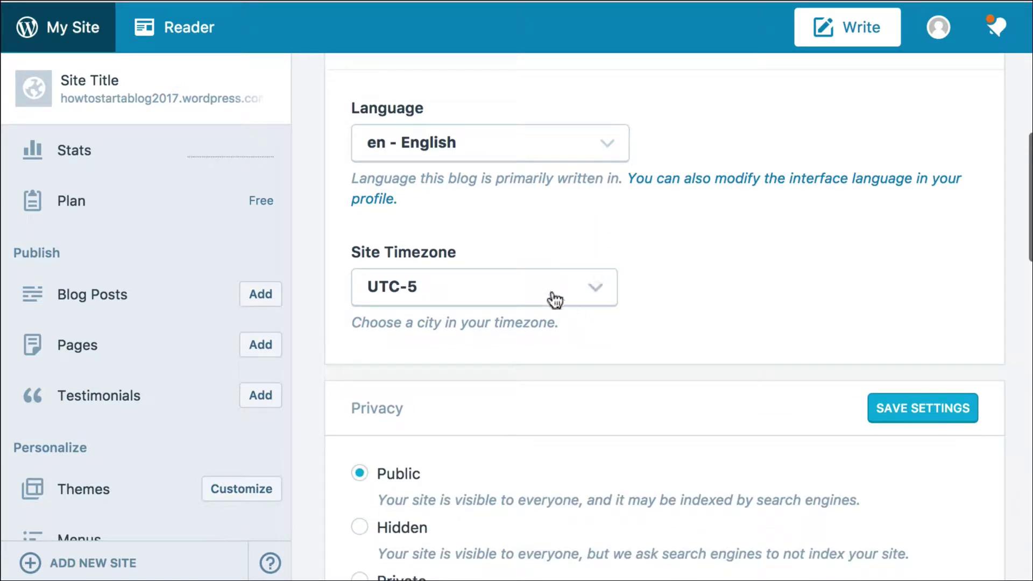
pyautogui.scroll(-5, 569, 311)
pyautogui.scroll(-1, 570, 313)
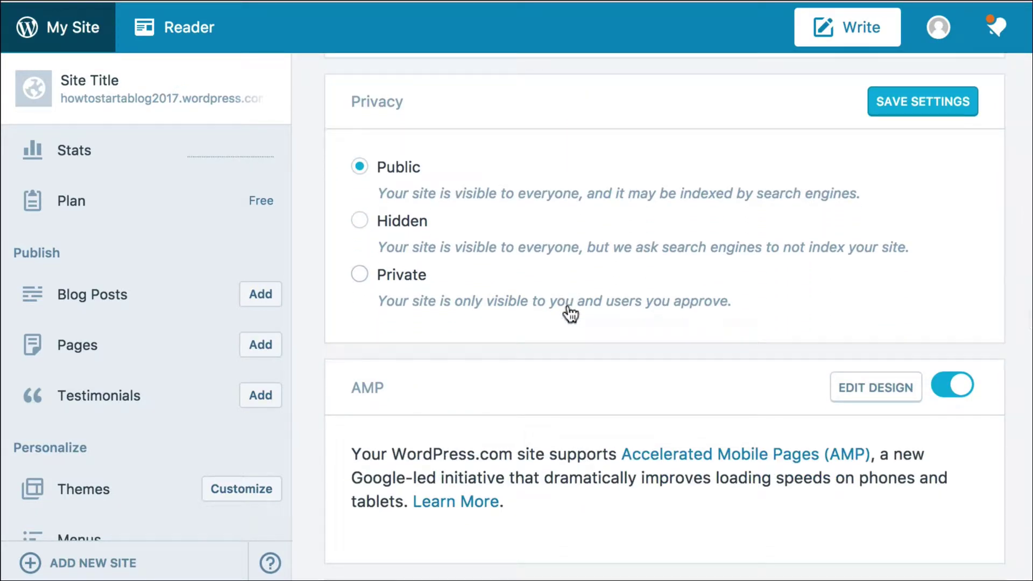
pyautogui.scroll(10, 559, 298)
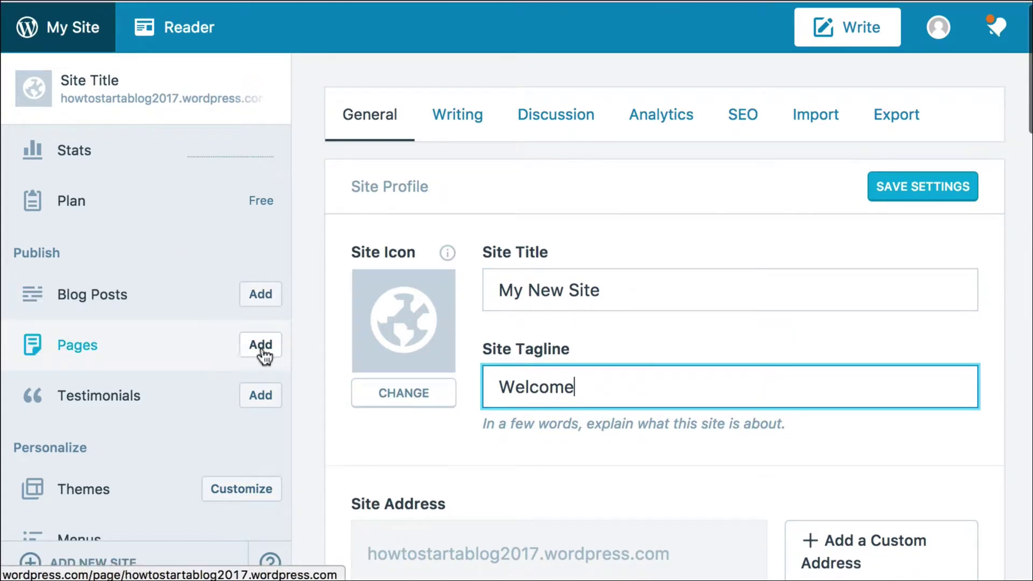
pyautogui.click(896, 193)
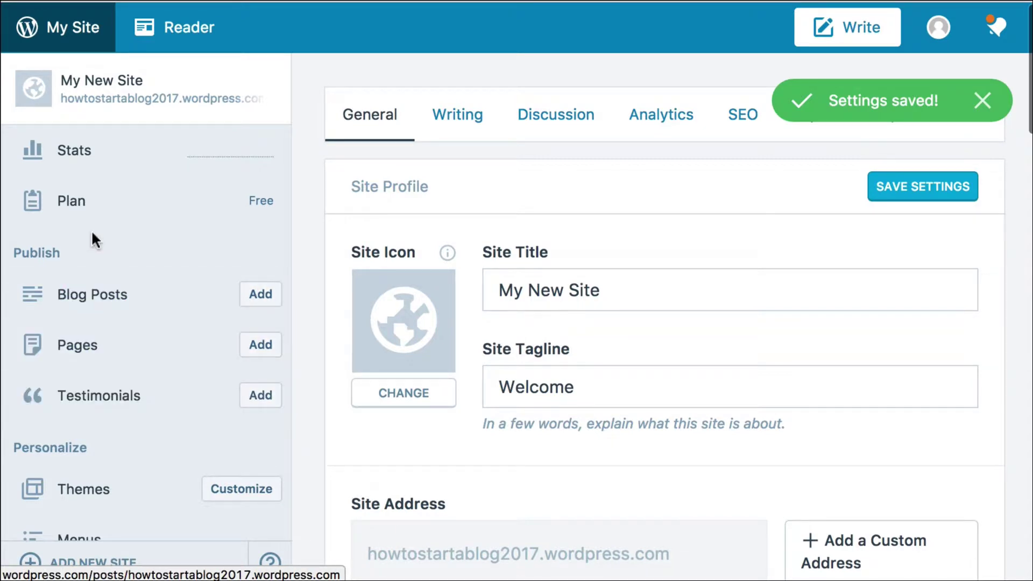
pyautogui.scroll(-3, 104, 268)
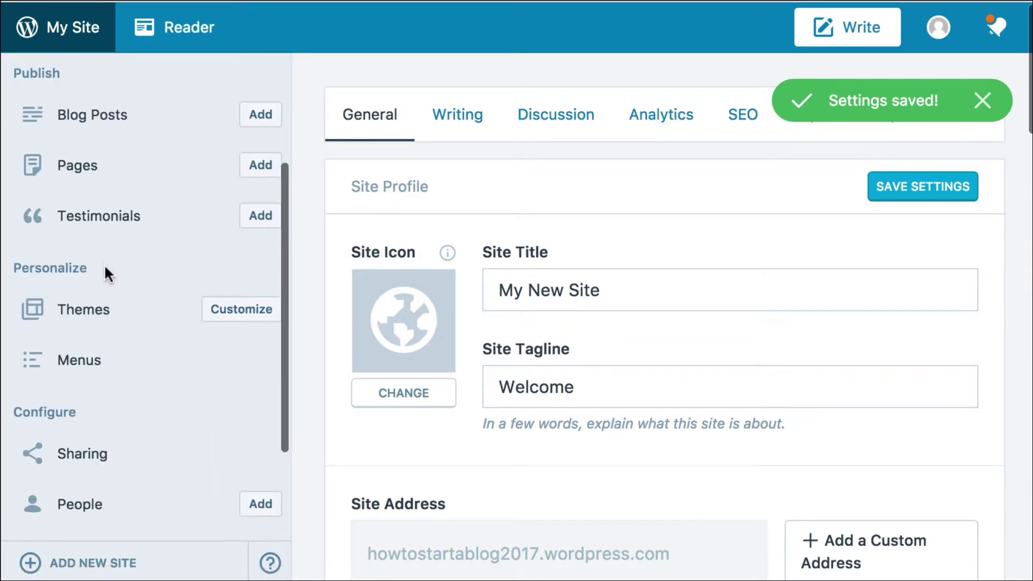
# Filter the site's Themes list to show only free themes.
pyautogui.click(85, 319)
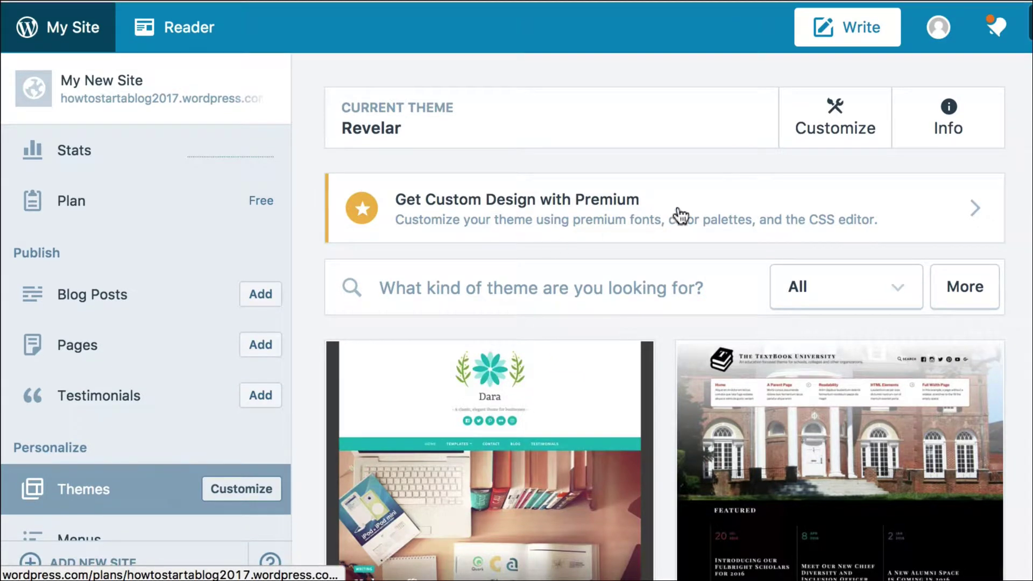
pyautogui.click(837, 286)
pyautogui.click(838, 377)
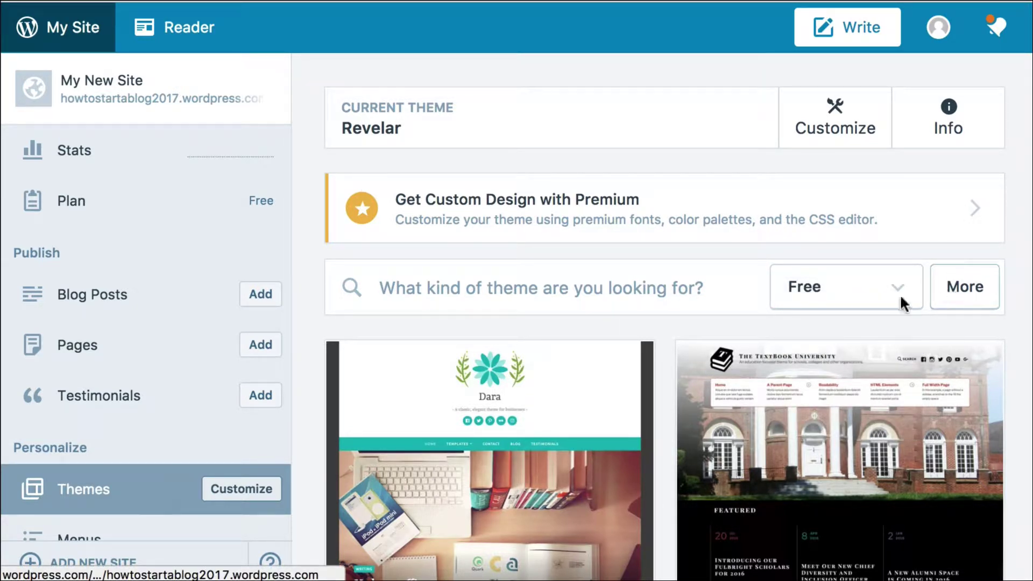
# Activate the Canape theme and visit the site in its new design.
pyautogui.scroll(-5, 893, 347)
pyautogui.scroll(-3, 896, 349)
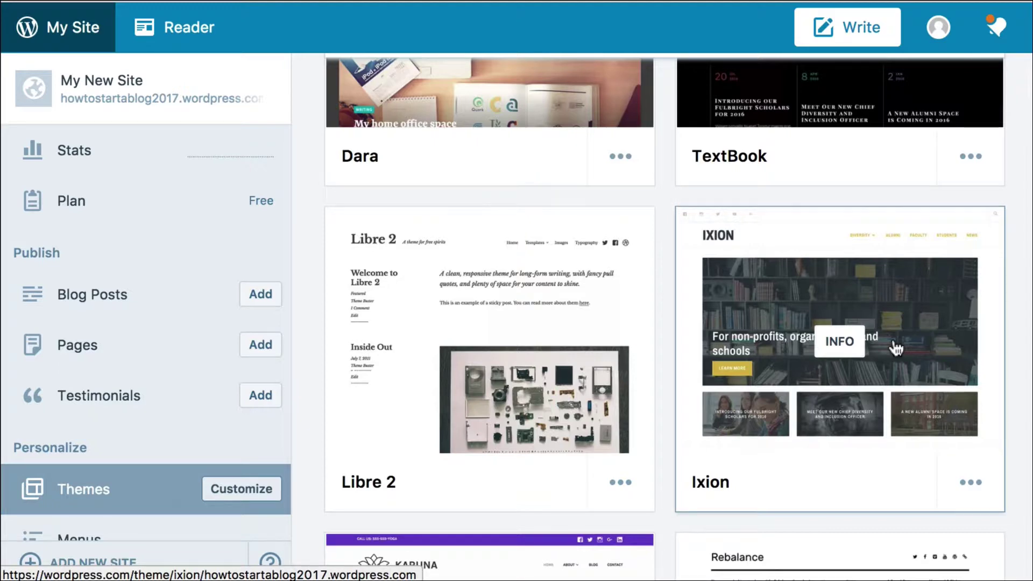
pyautogui.scroll(-13, 896, 348)
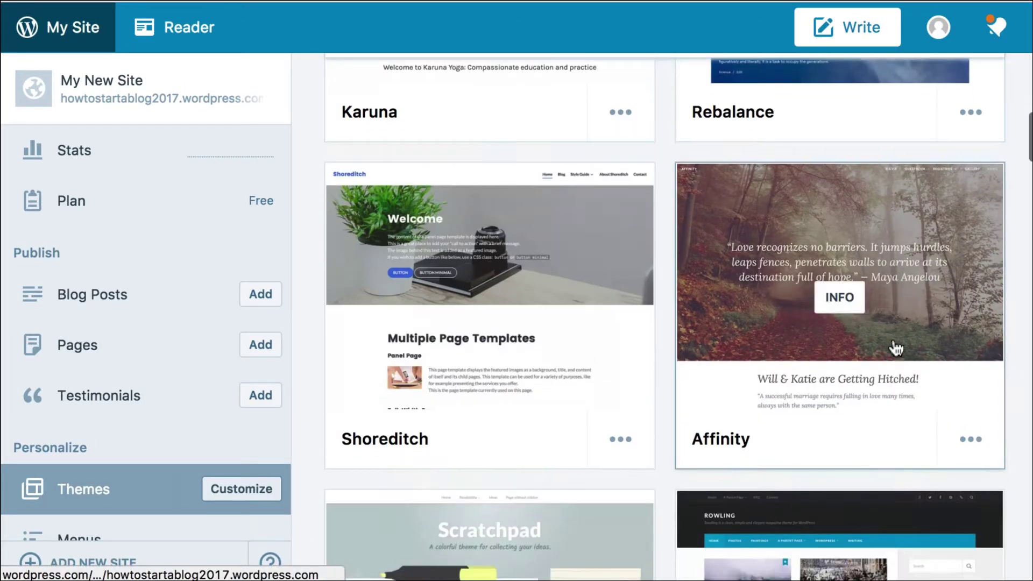
pyautogui.scroll(-7, 896, 349)
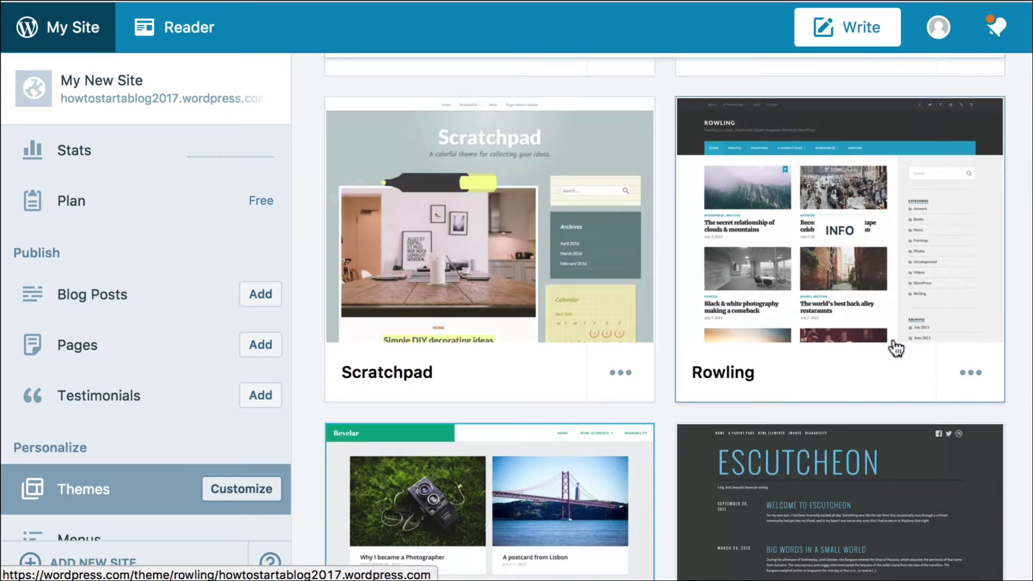
pyautogui.scroll(-6, 896, 348)
pyautogui.scroll(-1, 557, 374)
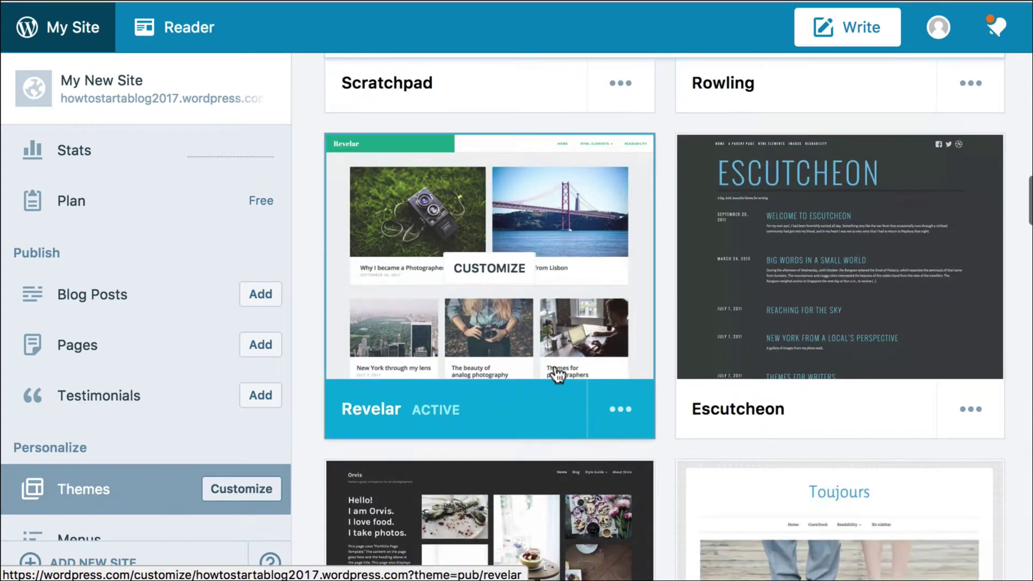
pyautogui.scroll(-3, 557, 374)
pyautogui.scroll(3, 485, 350)
pyautogui.scroll(-4, 422, 325)
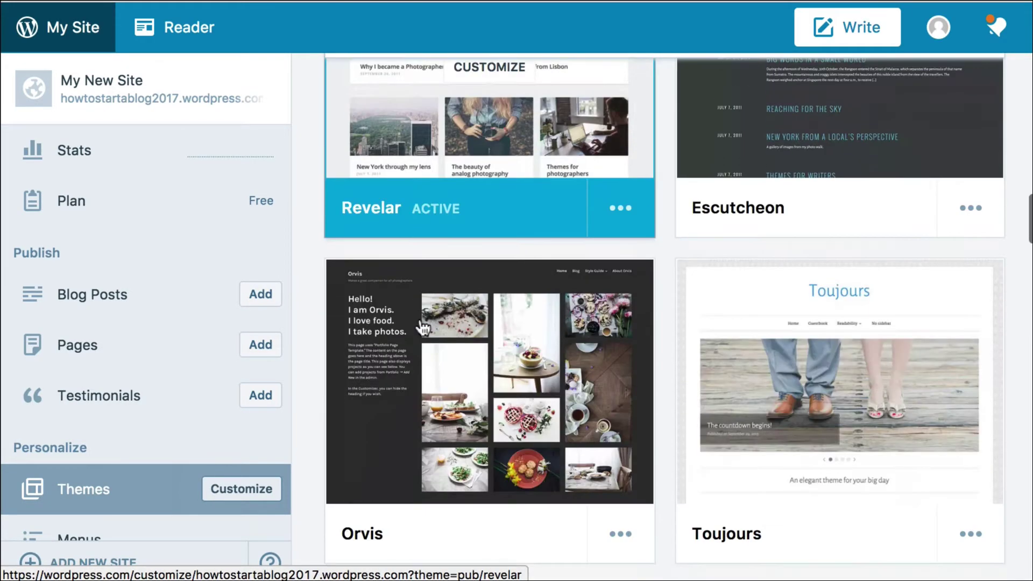
pyautogui.scroll(-7, 422, 327)
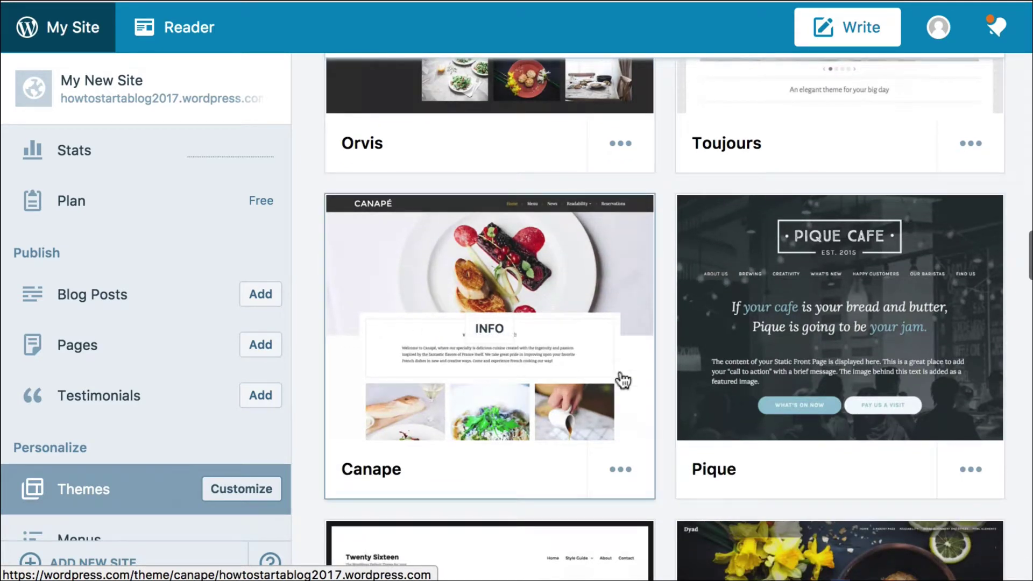
pyautogui.scroll(-2, 623, 381)
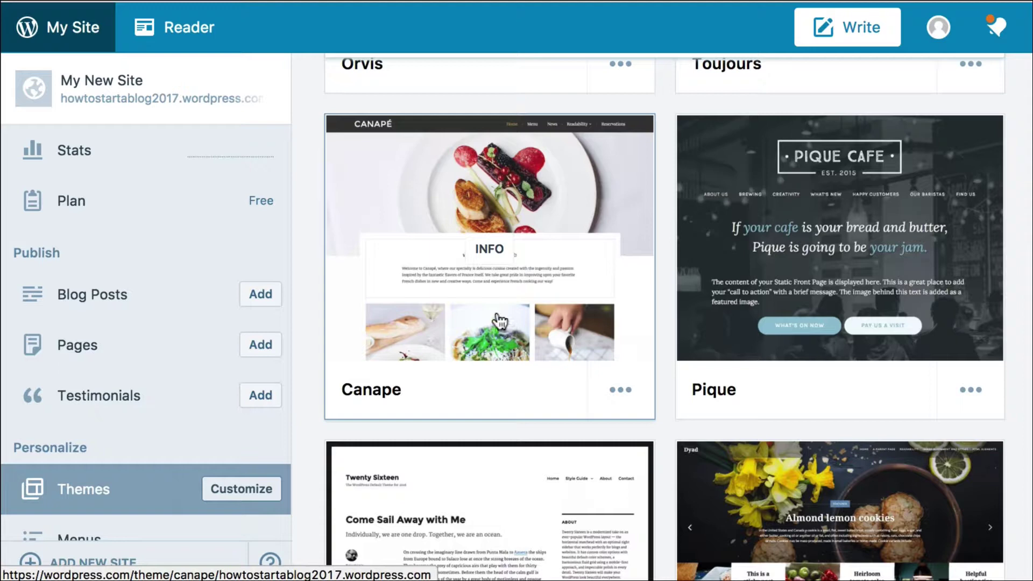
pyautogui.click(505, 325)
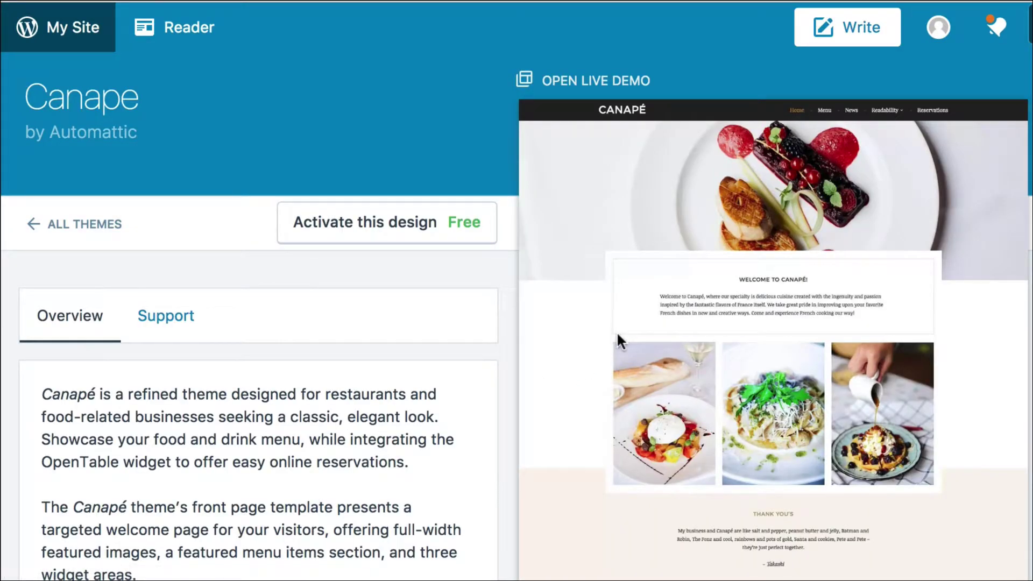
pyautogui.click(362, 227)
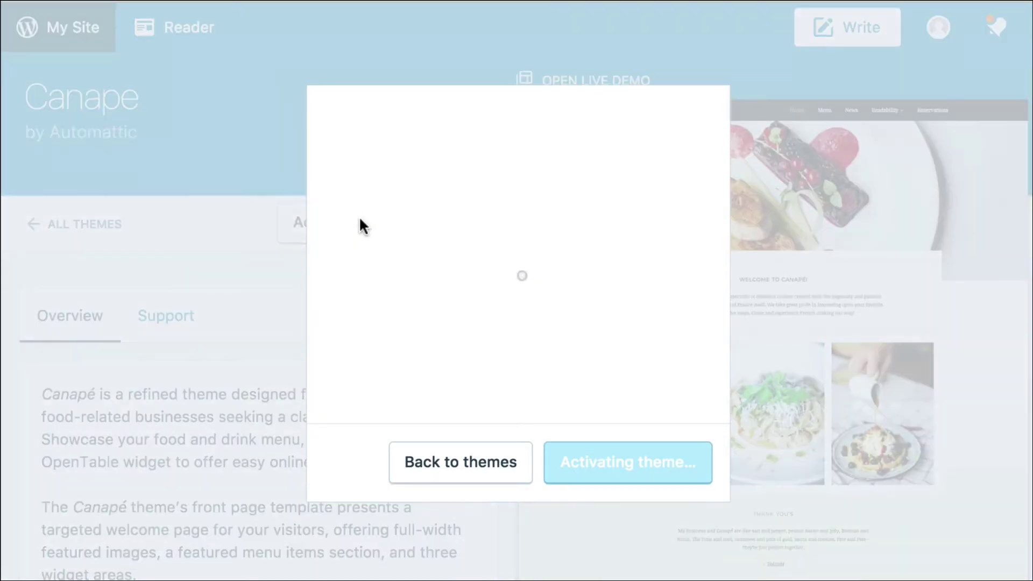
pyautogui.click(675, 463)
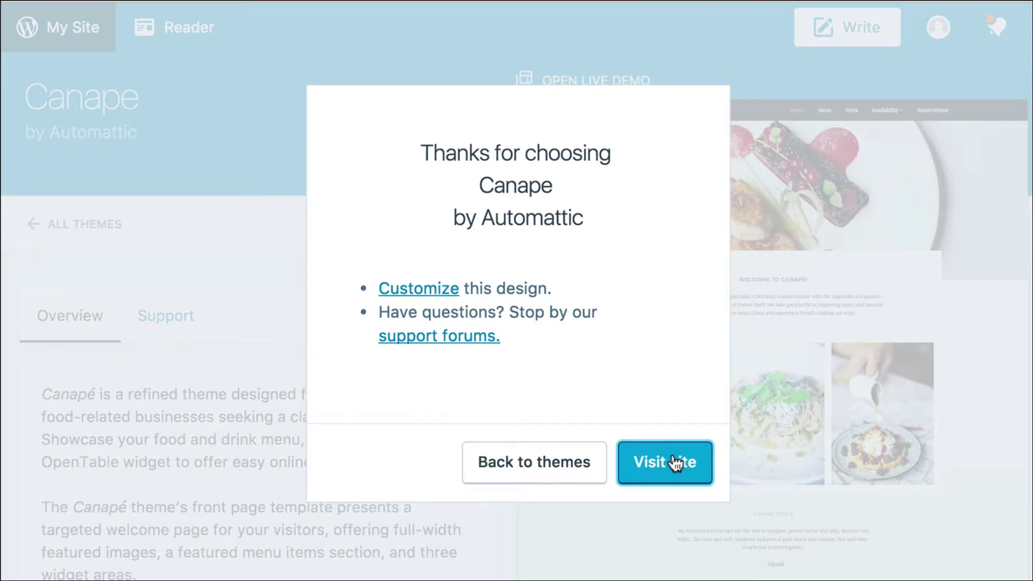
# Start a blank new page draft from the My Site sidebar's Pages section.
pyautogui.scroll(-8, 712, 348)
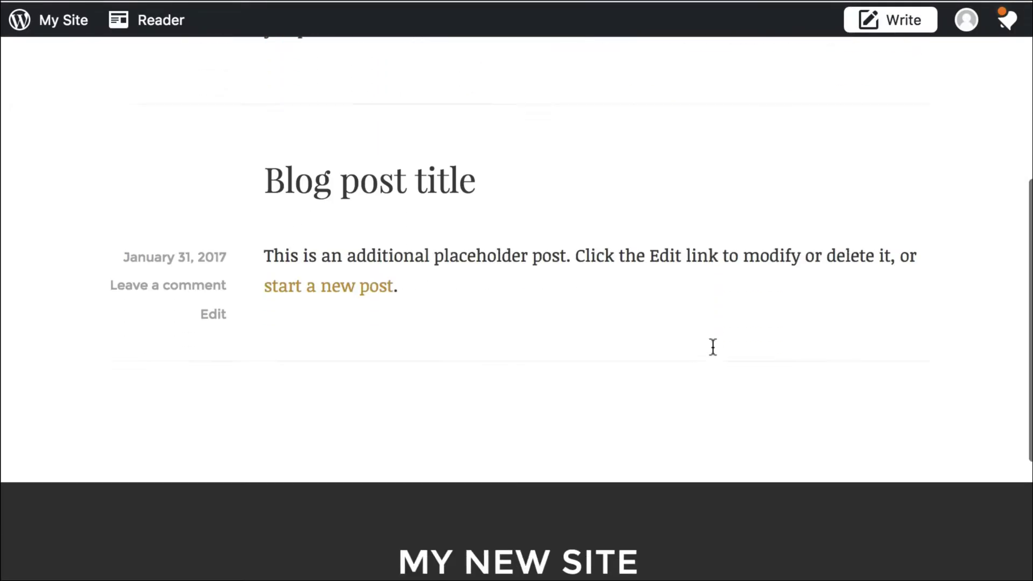
pyautogui.scroll(9, 713, 347)
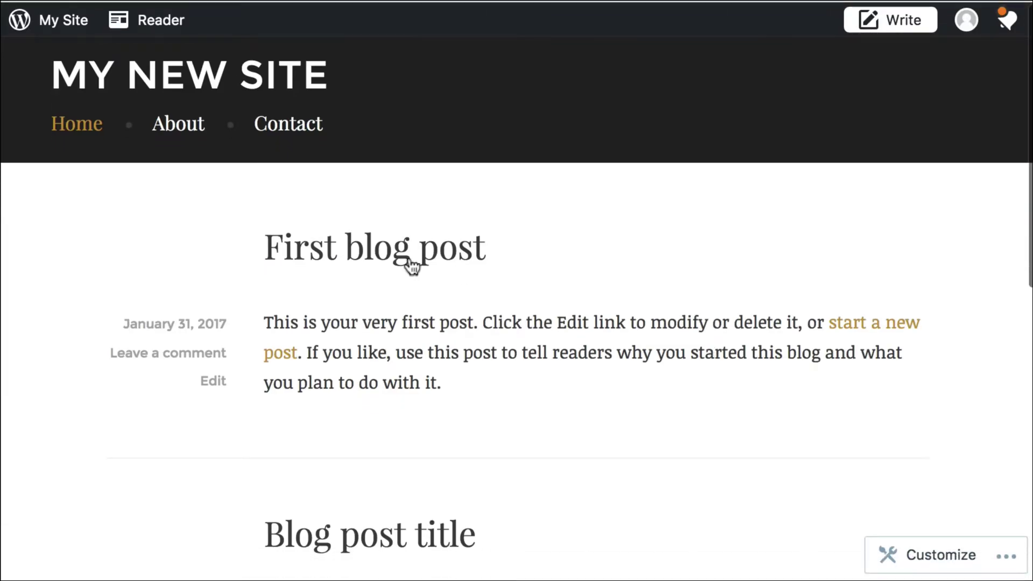
pyautogui.click(64, 34)
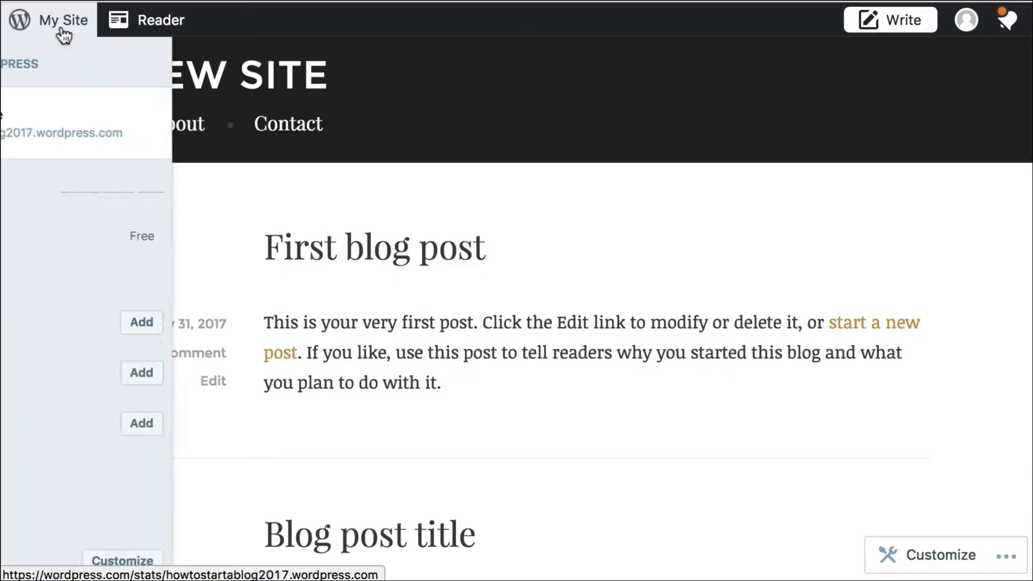
pyautogui.scroll(-2, 76, 168)
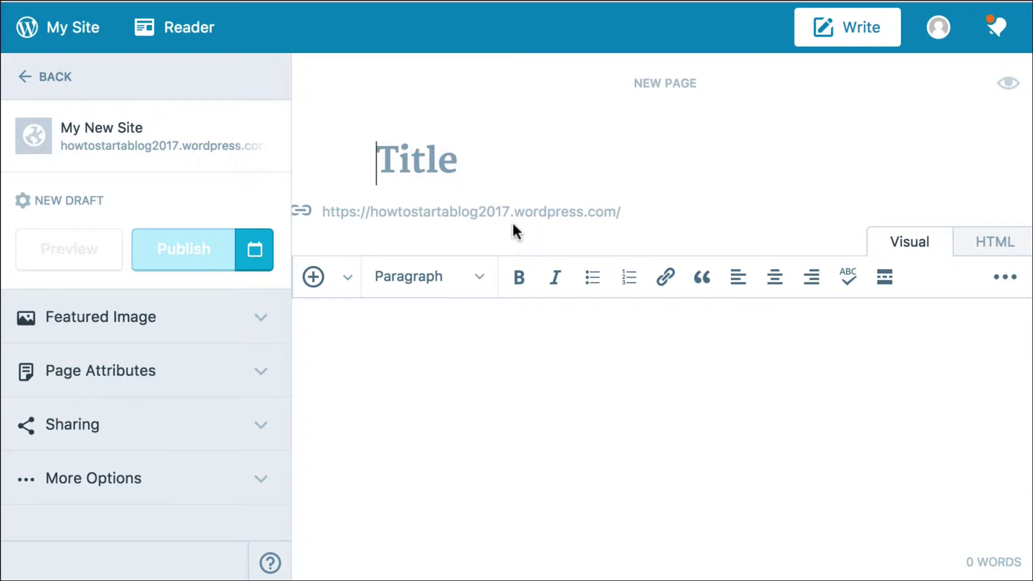
# Title the page 'Test Page' with body 'This is a test page.', bolding 'This' and italicizing 'test'.
pyautogui.write('Test Page')
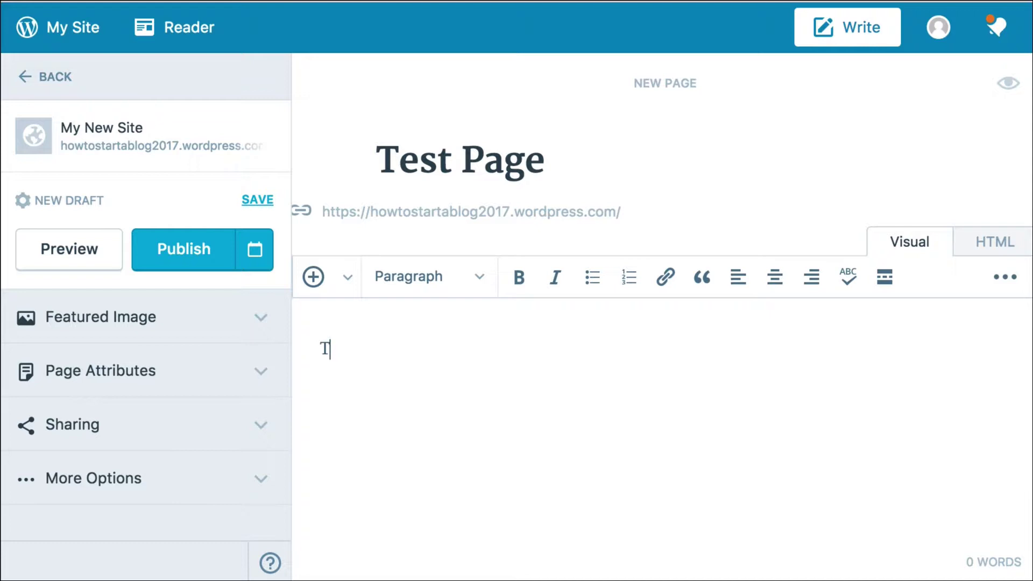
pyautogui.write('t page.')
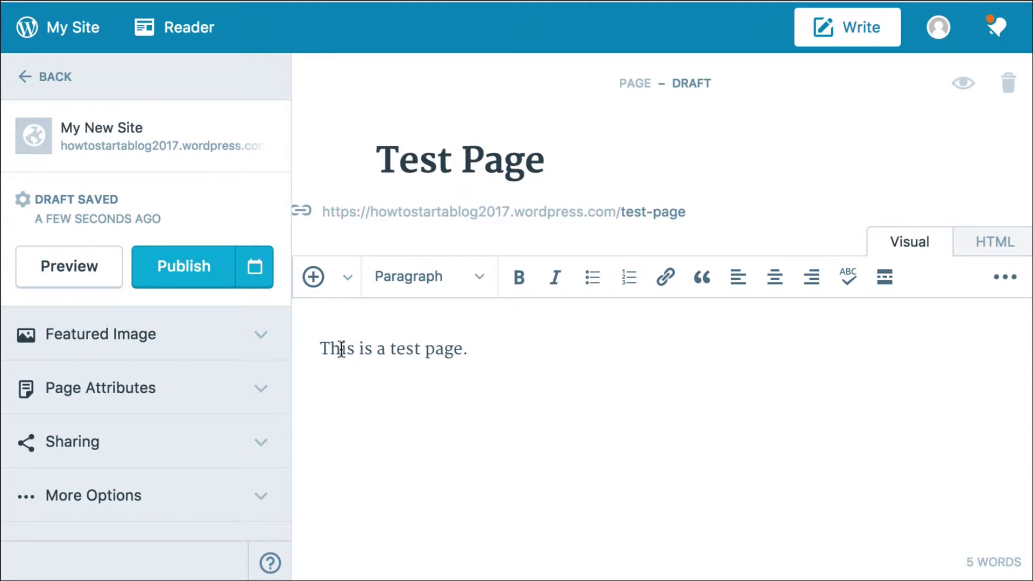
pyautogui.doubleClick(341, 349)
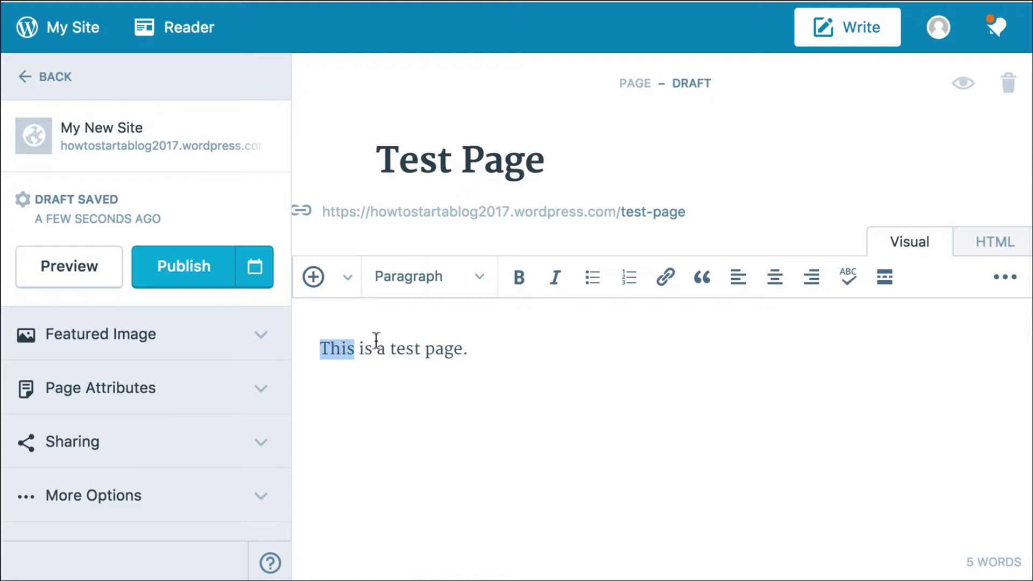
pyautogui.click(519, 279)
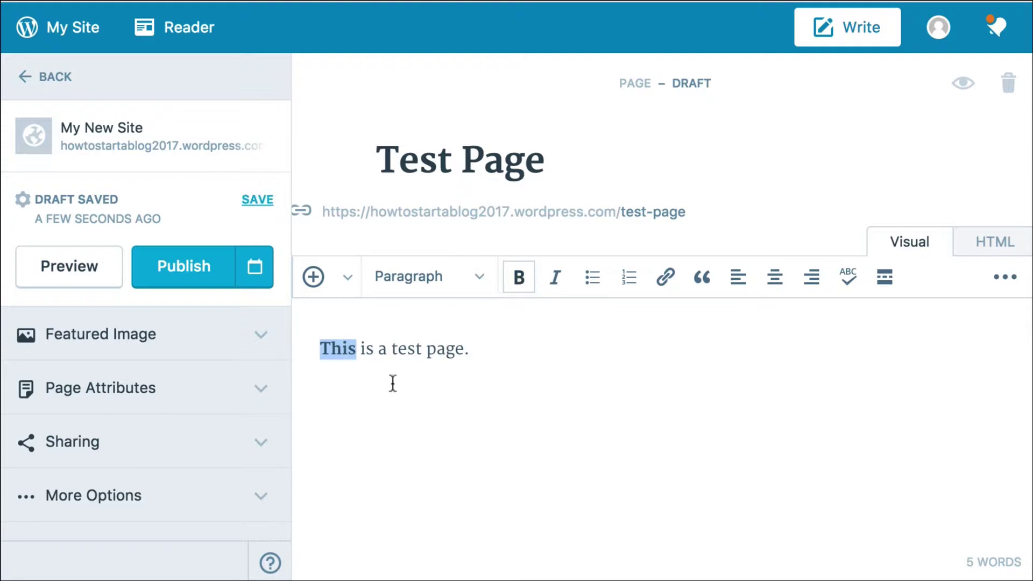
pyautogui.doubleClick(405, 349)
pyautogui.click(554, 282)
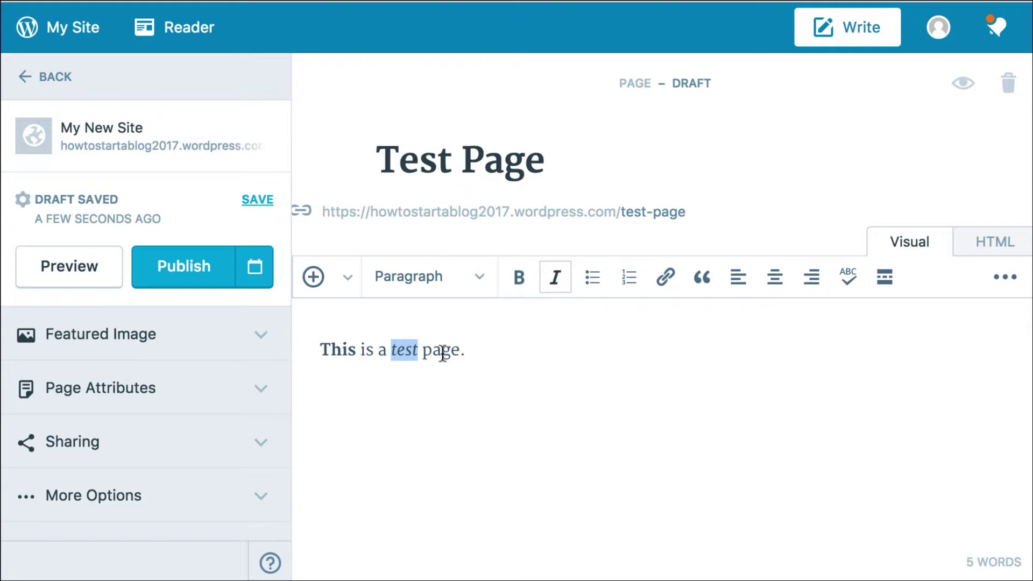
pyautogui.click(469, 353)
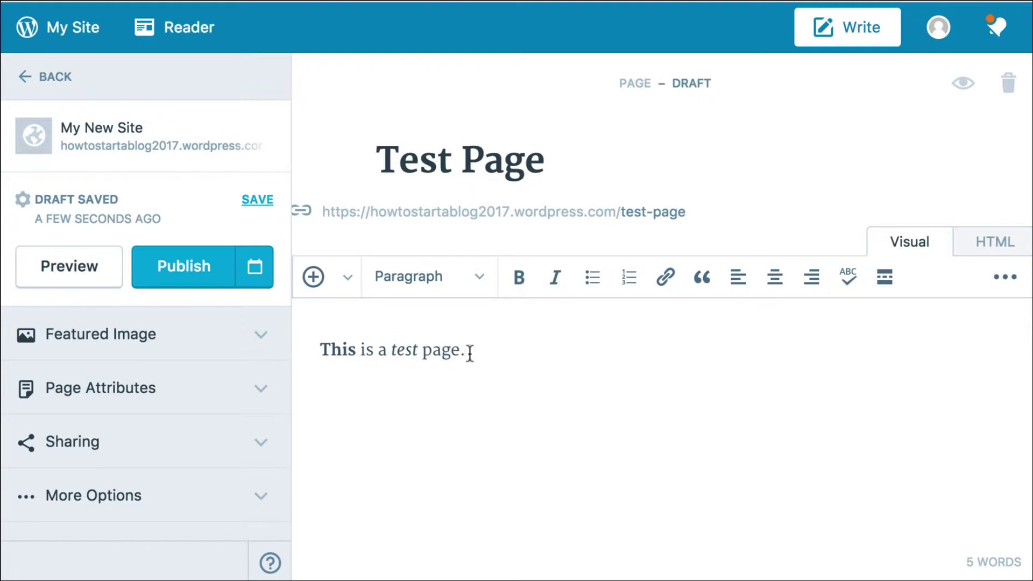
pyautogui.write('Ink to Google')
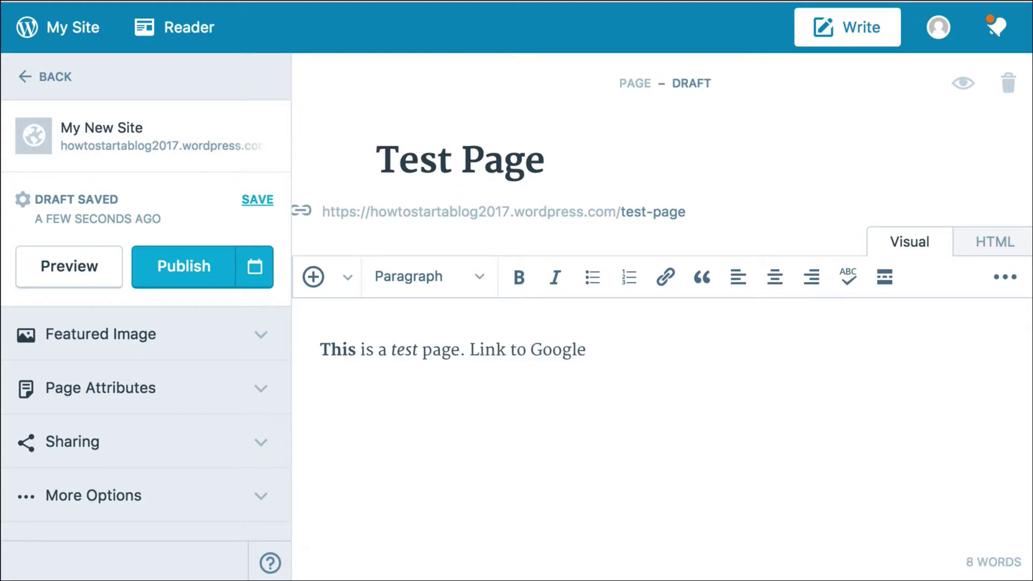
pyautogui.press('super+Left')
pyautogui.hotkey('shift', 'alt', 'Right')
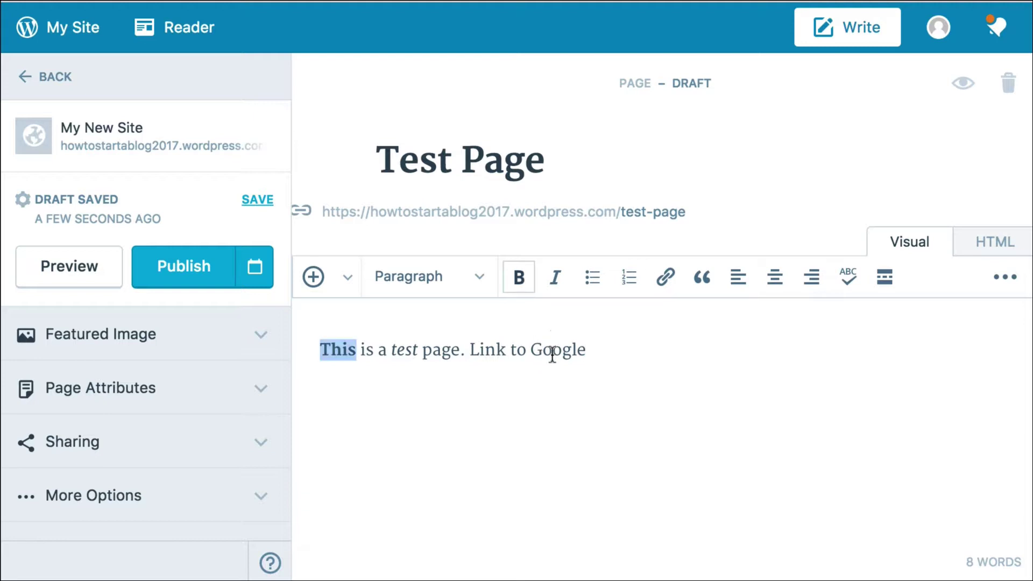
pyautogui.doubleClick(554, 348)
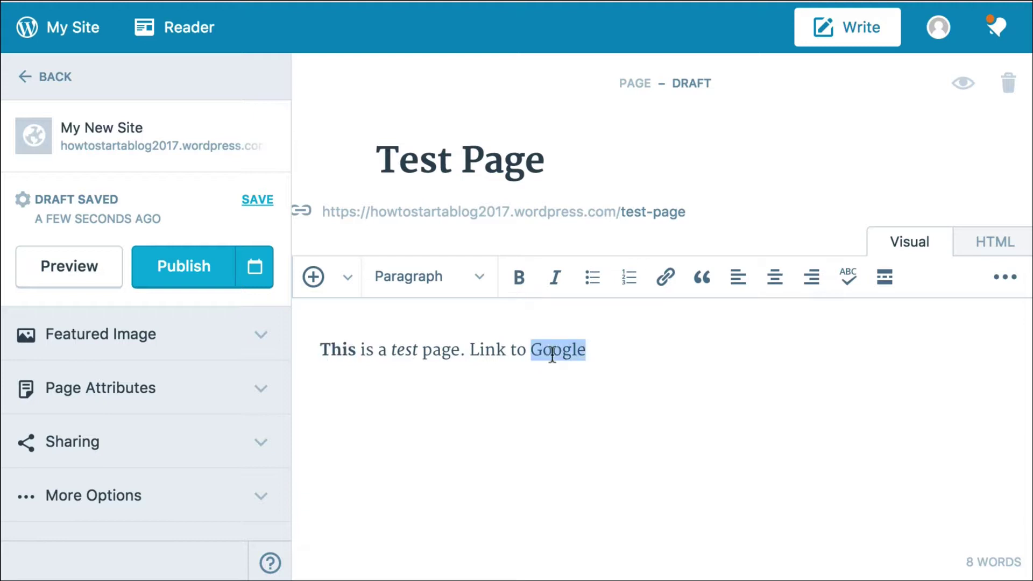
pyautogui.click(665, 277)
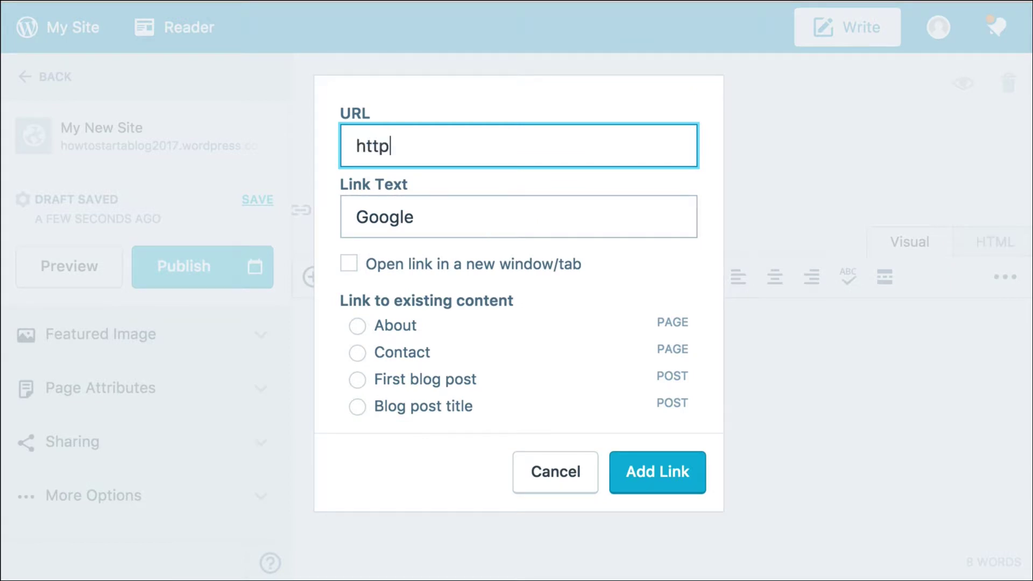
pyautogui.write('https://google.com')
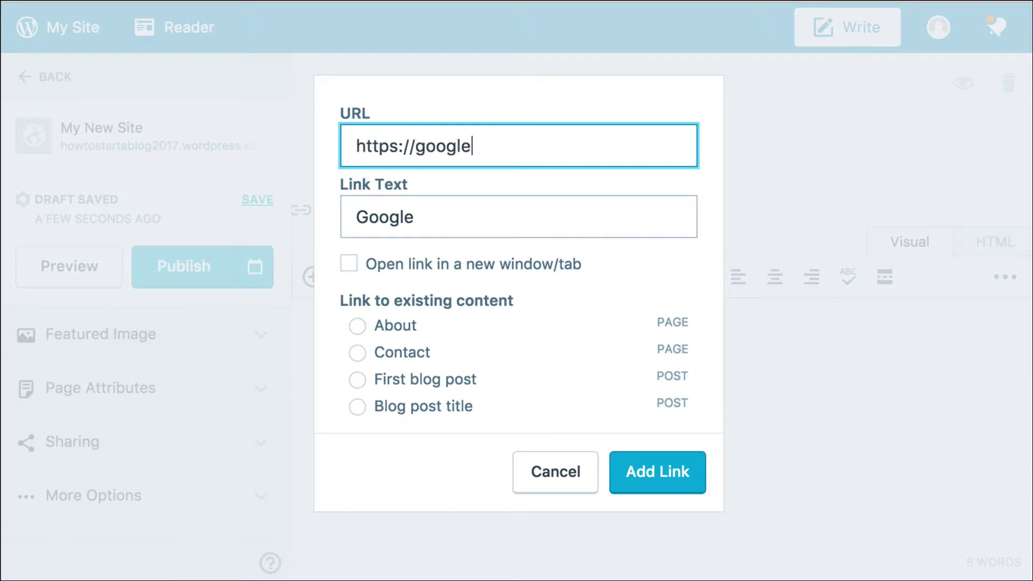
pyautogui.click(668, 472)
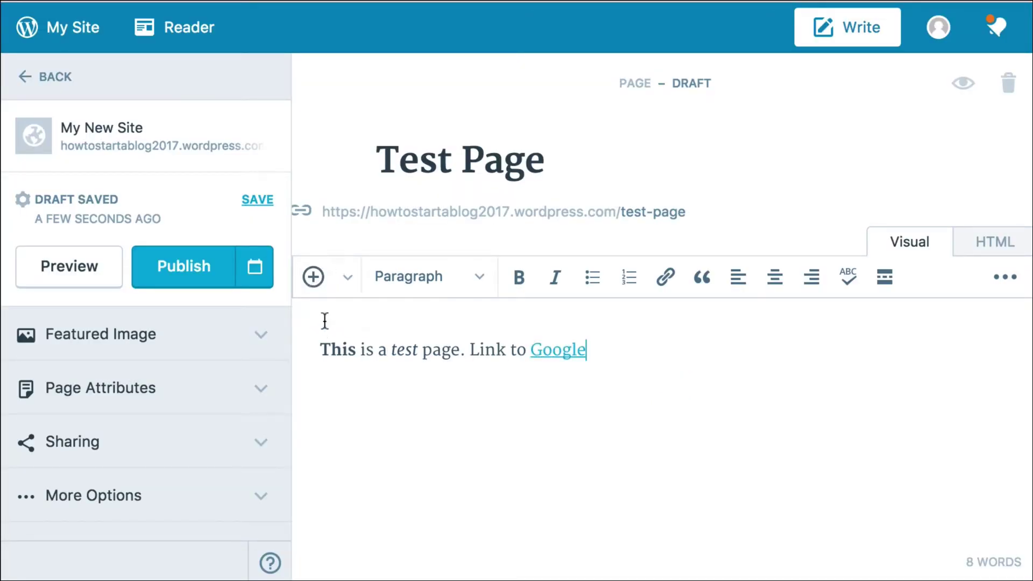
# Insert the hanging string-lights photo from the Media Library below the text.
pyautogui.click(312, 277)
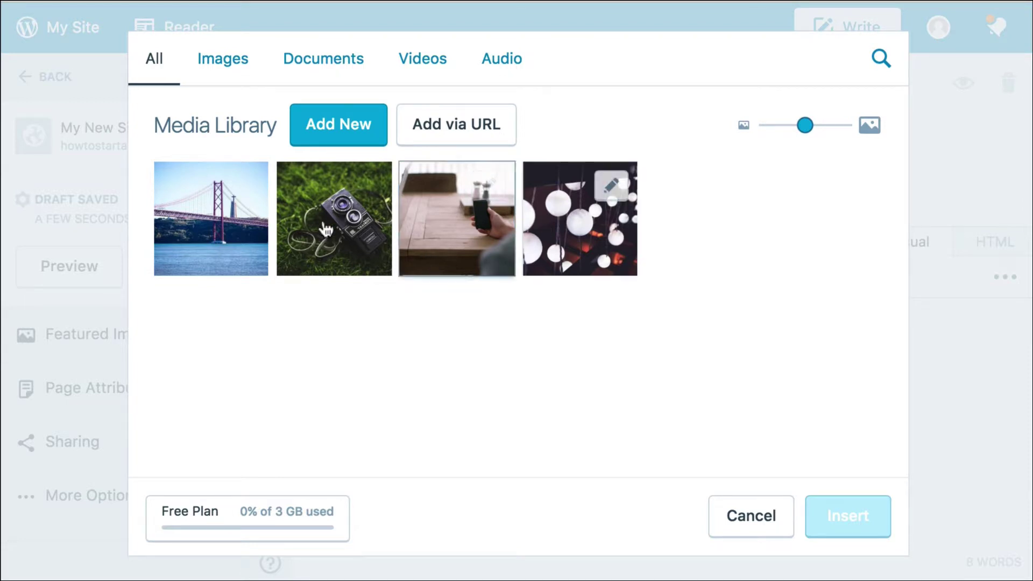
pyautogui.click(544, 275)
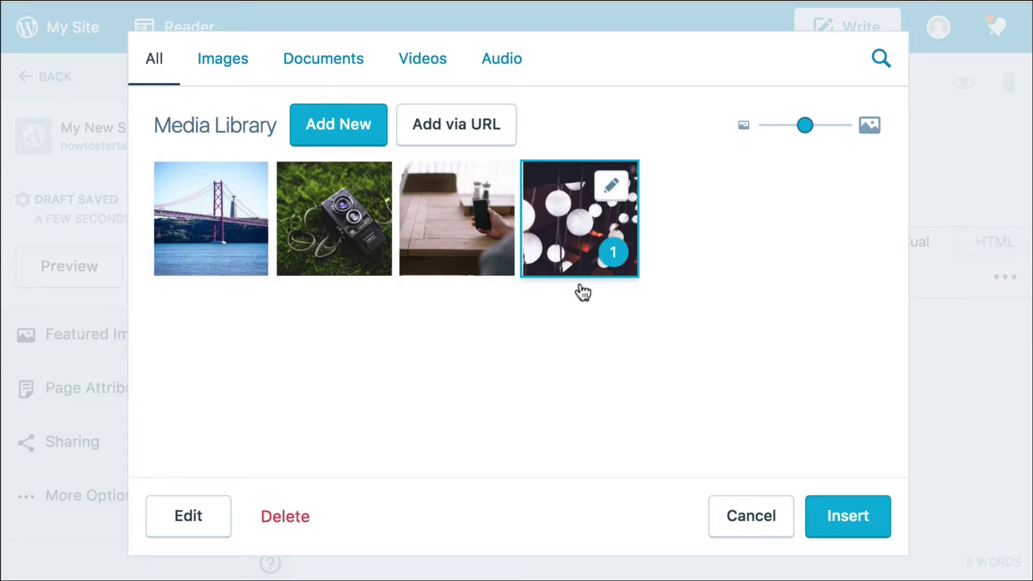
pyautogui.click(848, 516)
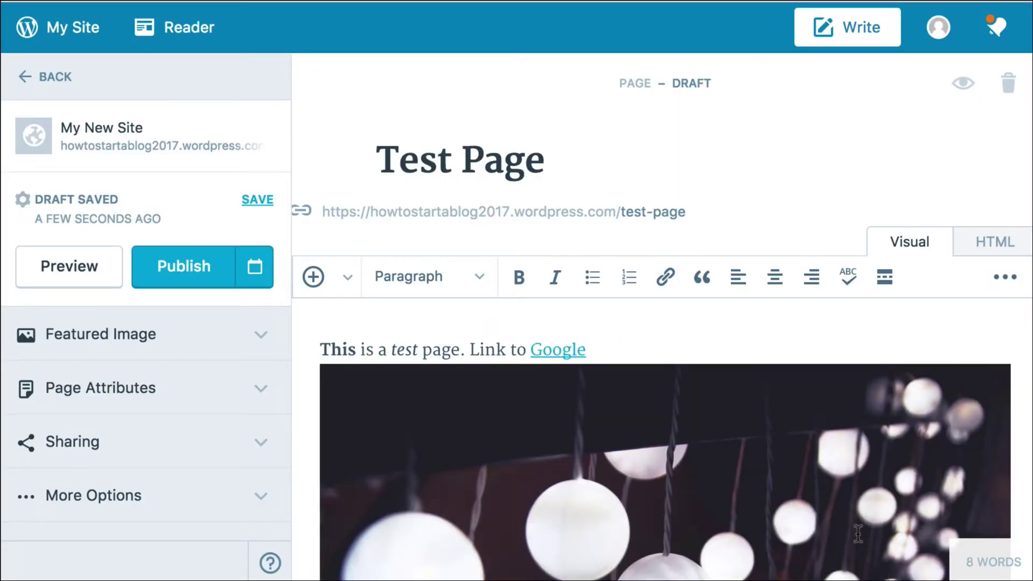
pyautogui.scroll(-5, 822, 489)
# Publish Test Page and scroll through the live page with its formatted text and photo.
pyautogui.click(184, 275)
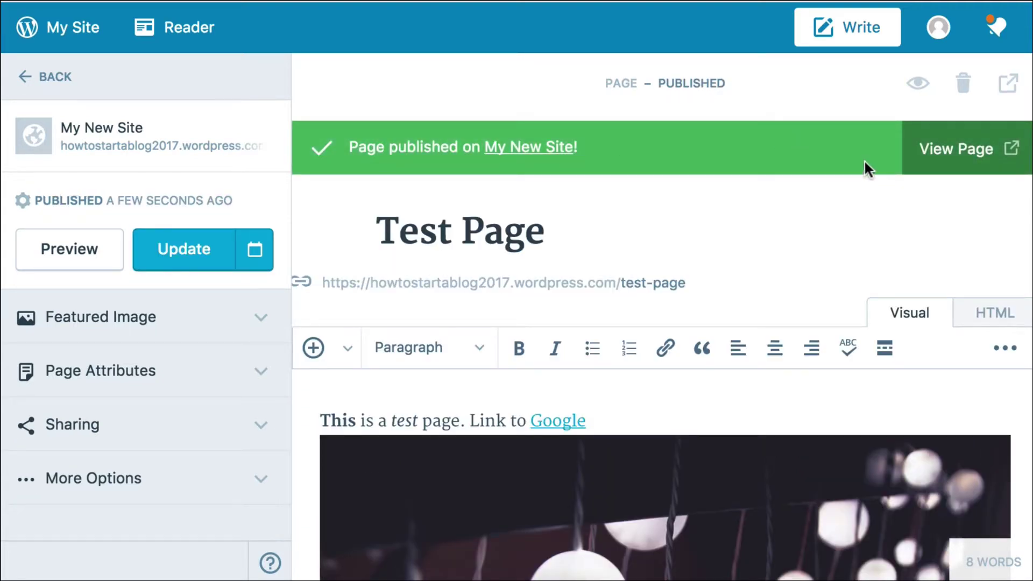
pyautogui.click(963, 153)
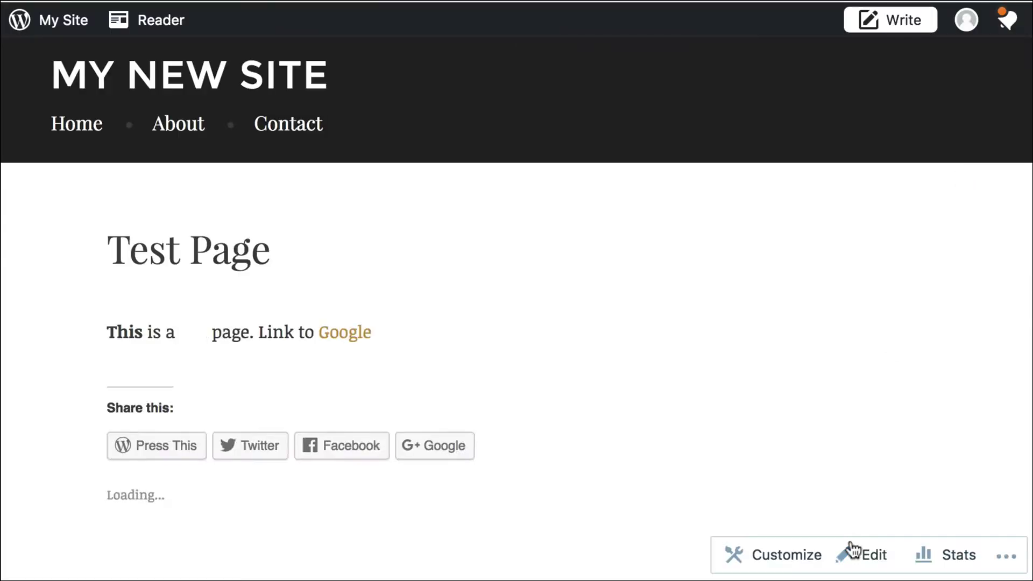
pyautogui.scroll(-3, 755, 351)
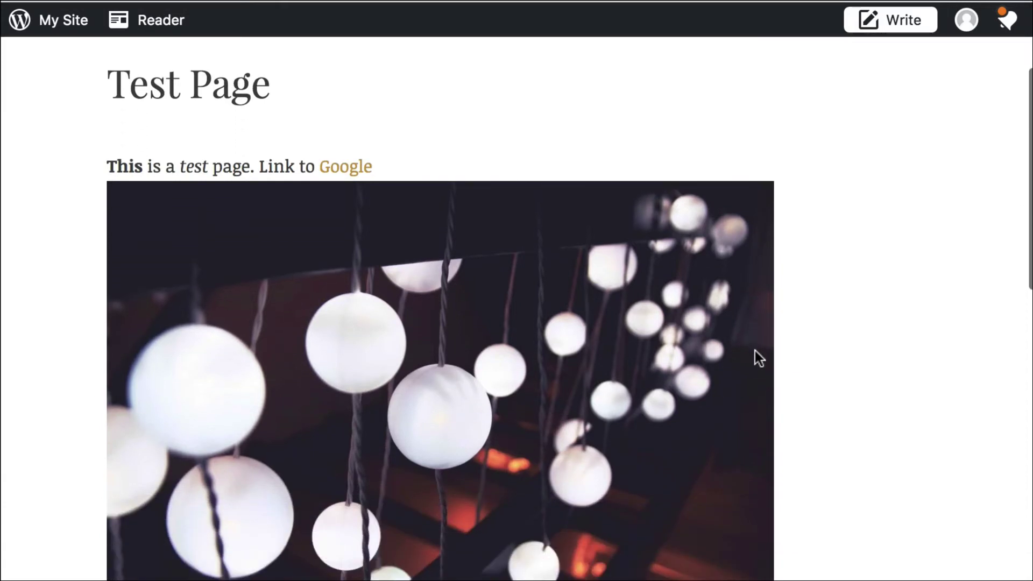
pyautogui.scroll(-5, 755, 351)
pyautogui.scroll(8, 754, 347)
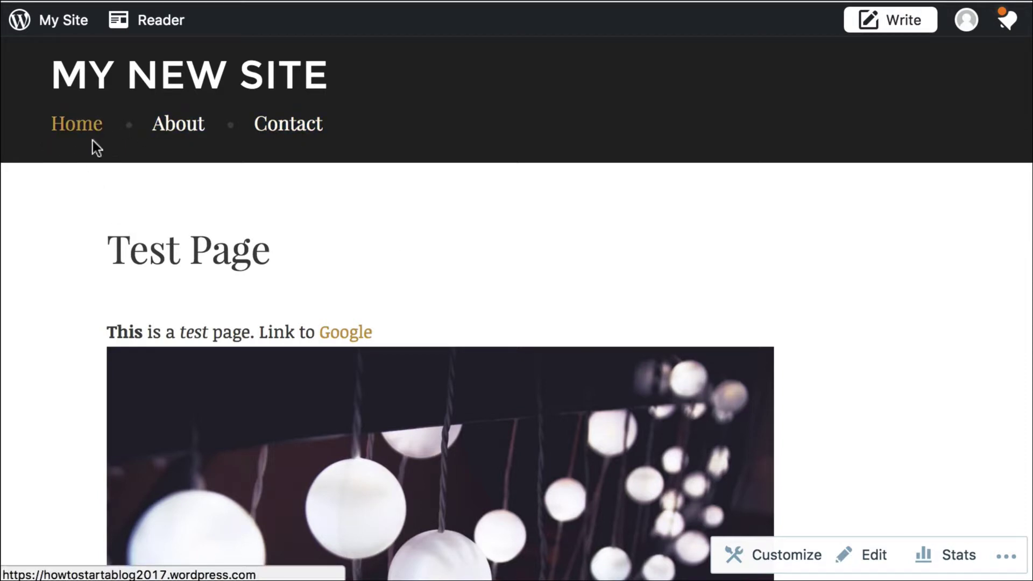
pyautogui.scroll(-2, 183, 150)
pyautogui.scroll(-5, 193, 248)
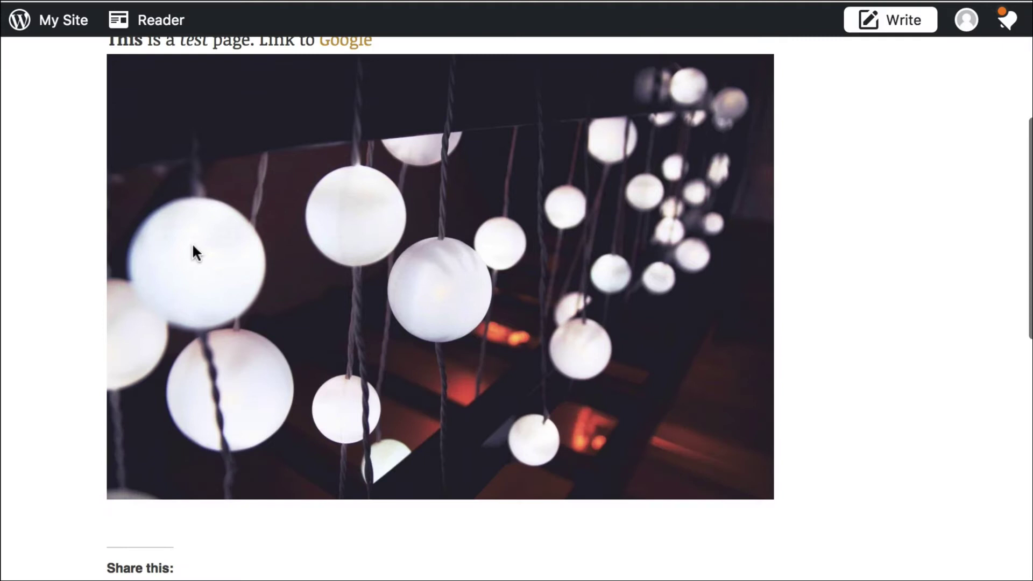
pyautogui.scroll(7, 327, 300)
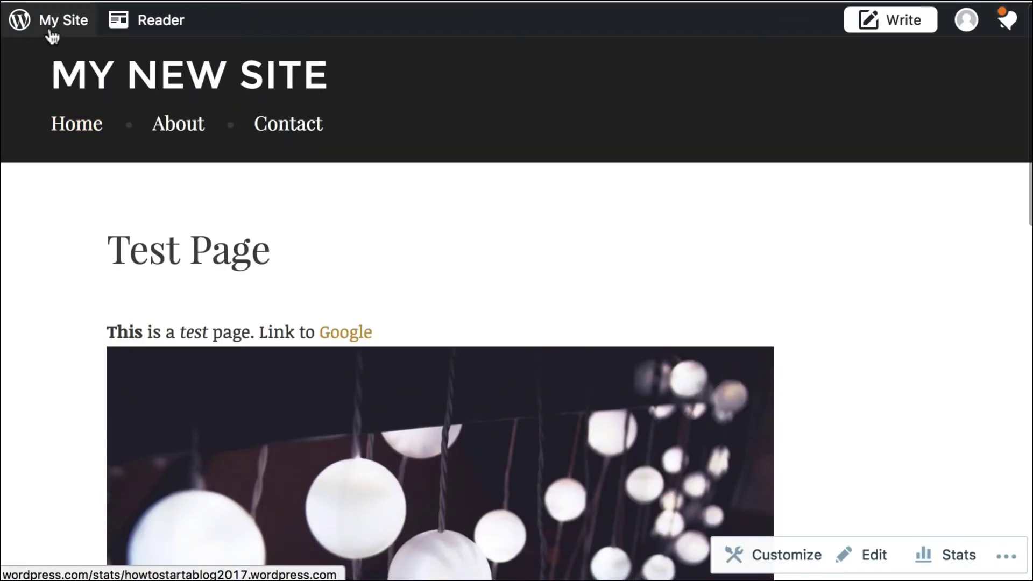
# Open the site's menu editor and switch to editing the Default Menu.
pyautogui.click(50, 32)
pyautogui.scroll(-5, 85, 224)
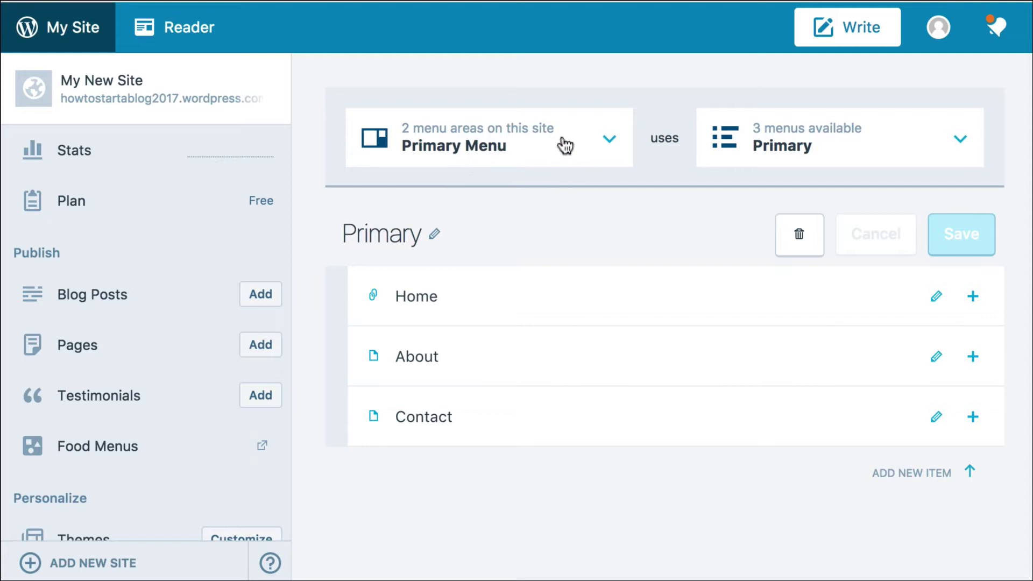
pyautogui.click(841, 153)
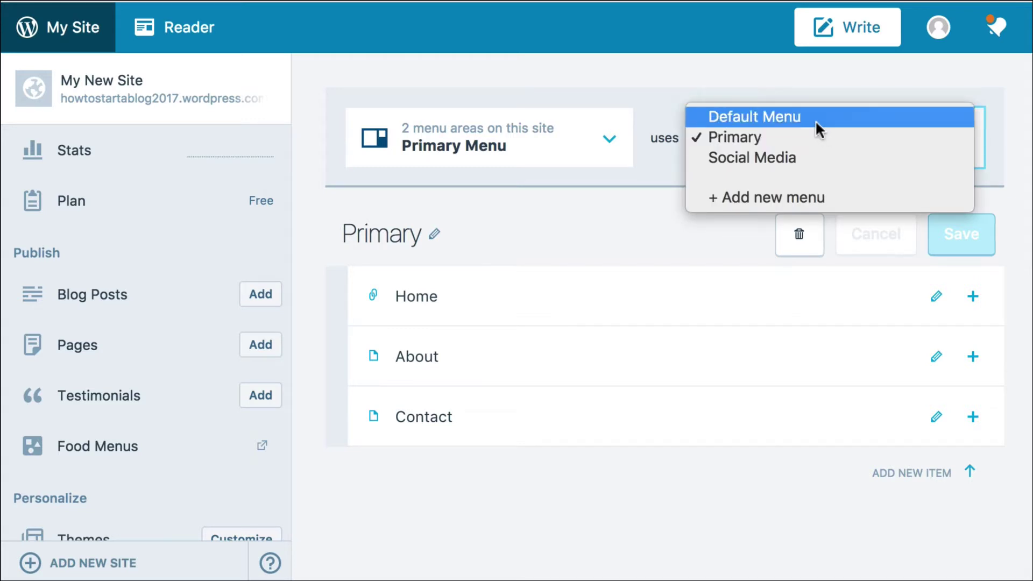
pyautogui.click(772, 118)
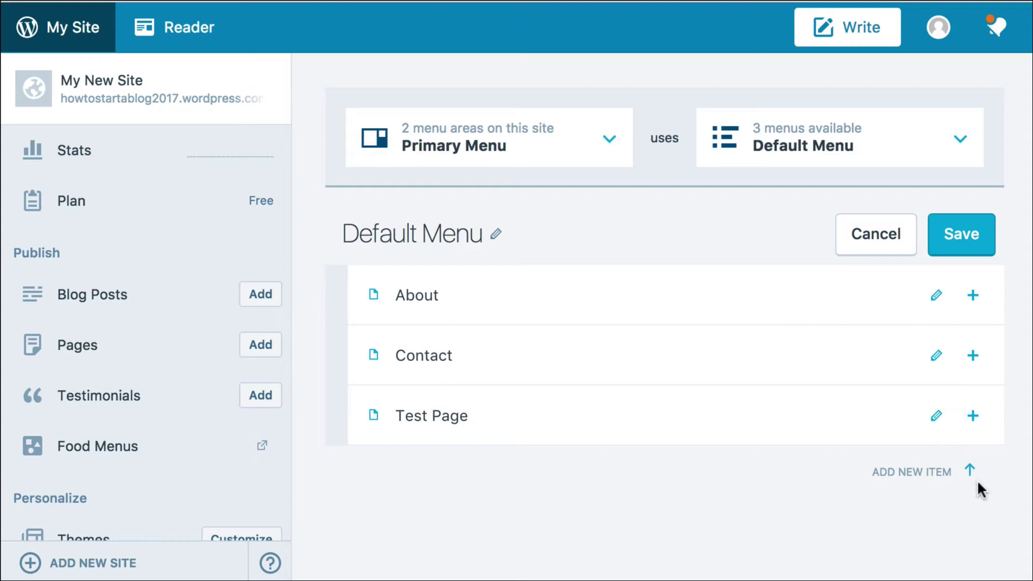
pyautogui.click(972, 415)
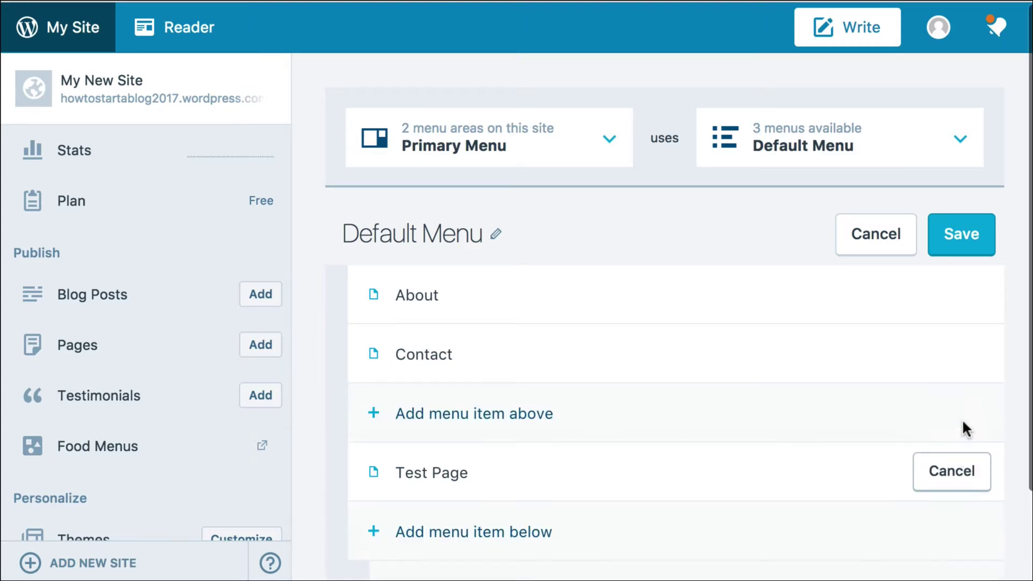
pyautogui.click(469, 435)
pyautogui.doubleClick(464, 417)
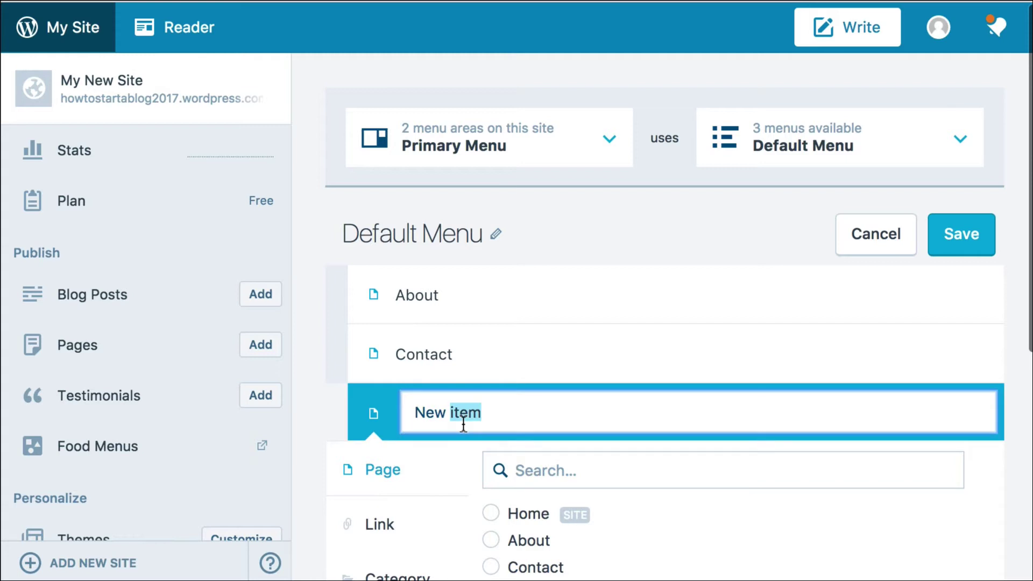
pyautogui.scroll(-5, 463, 425)
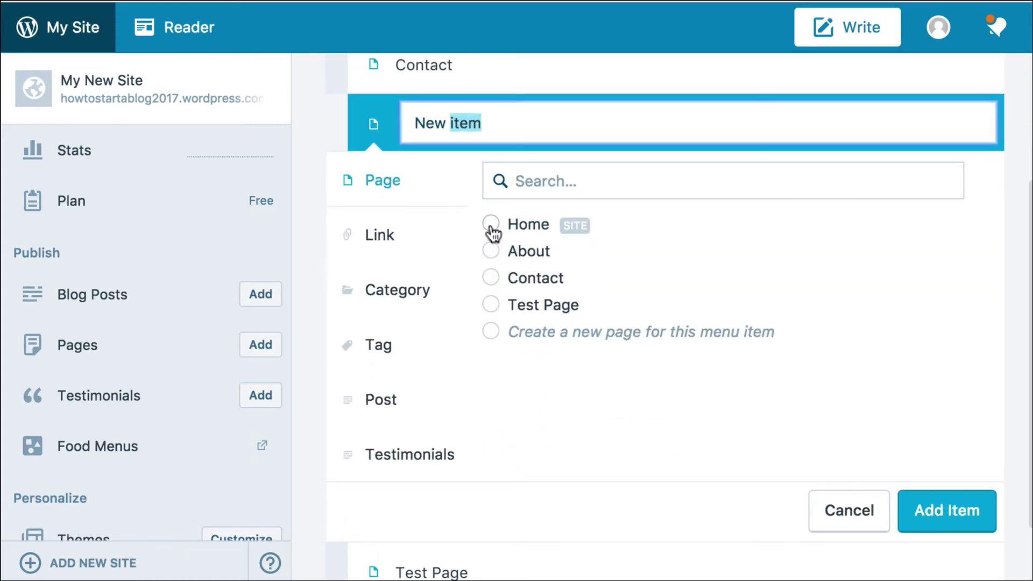
pyautogui.scroll(2, 495, 229)
pyautogui.scroll(1, 493, 233)
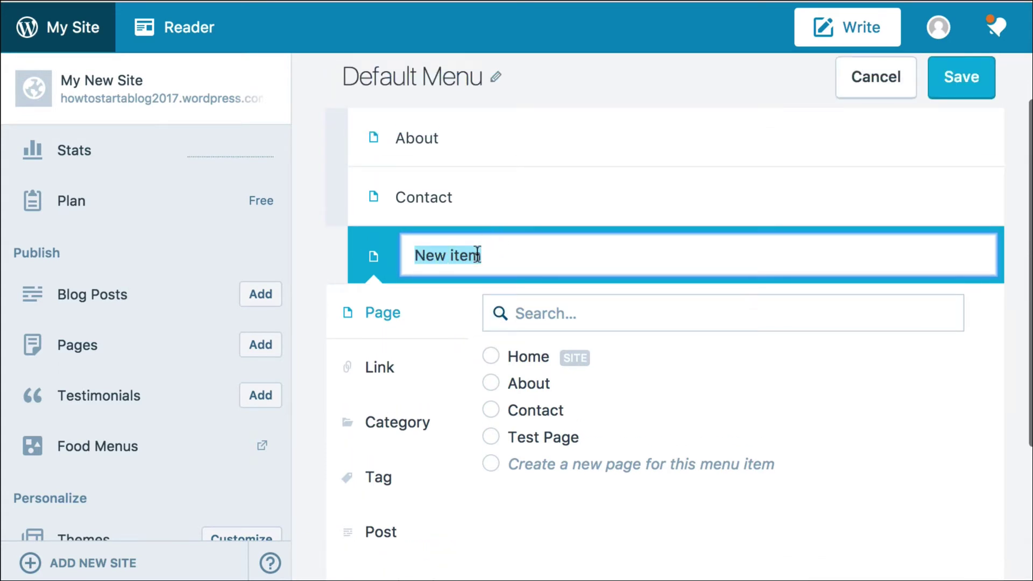
pyautogui.tripleClick(477, 254)
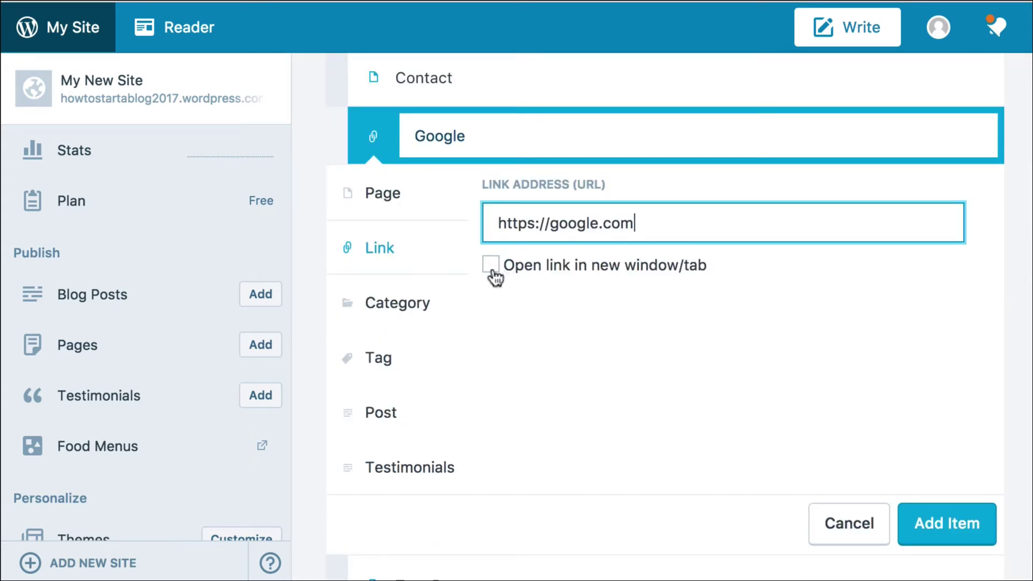
pyautogui.click(490, 266)
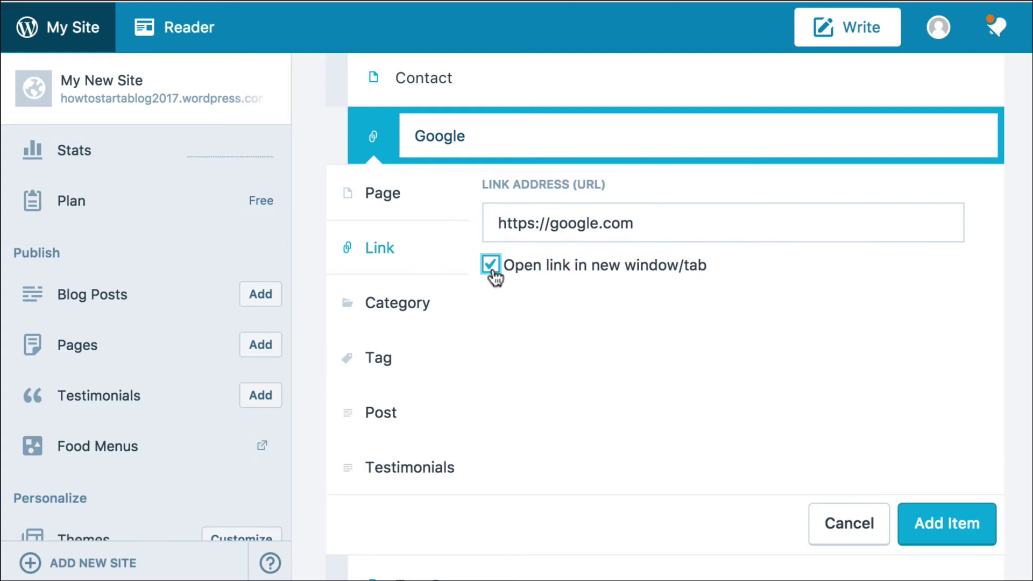
pyautogui.click(929, 543)
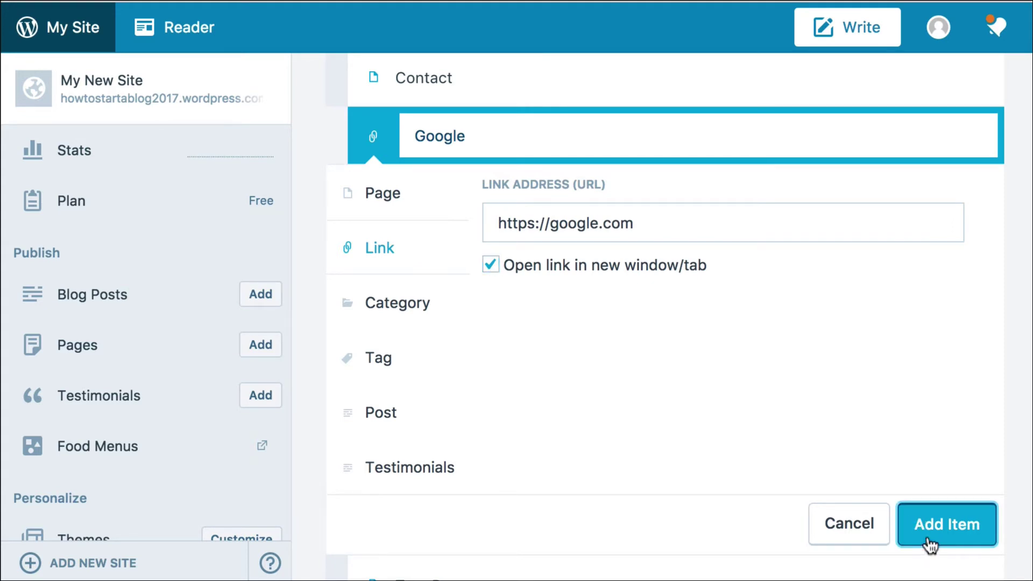
pyautogui.click(961, 240)
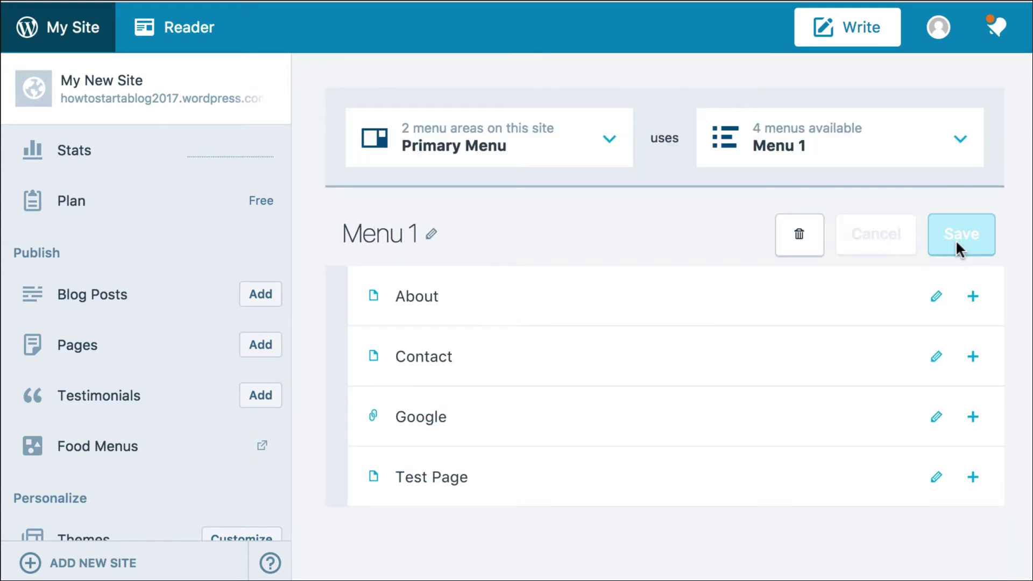
# View My New Site's live front page showing the About, Contact, Google and Test Page menu.
pyautogui.click(202, 110)
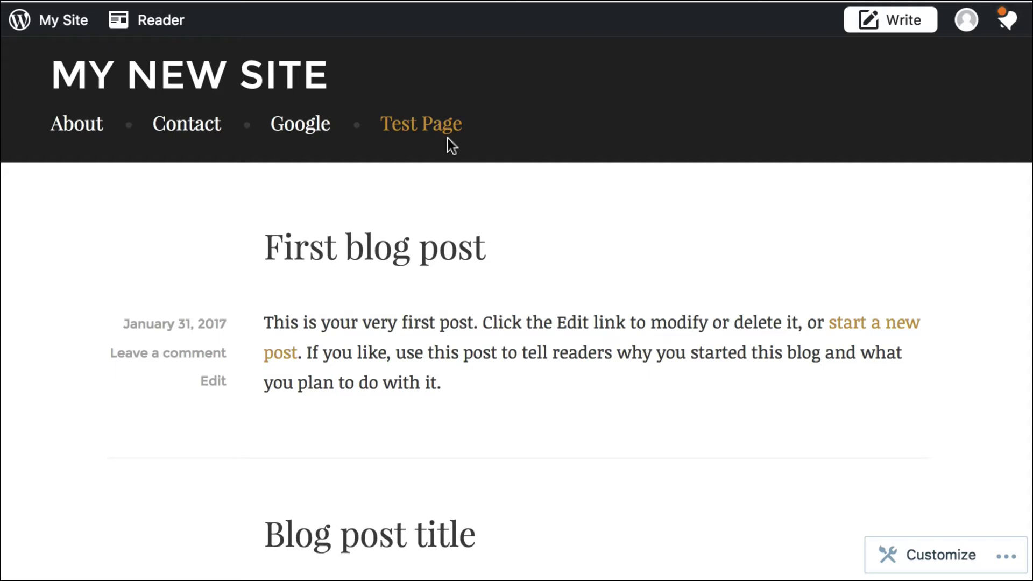
# Start a new post titled 'New Blog Post' with the body text 'Hi guys!'.
pyautogui.click(76, 33)
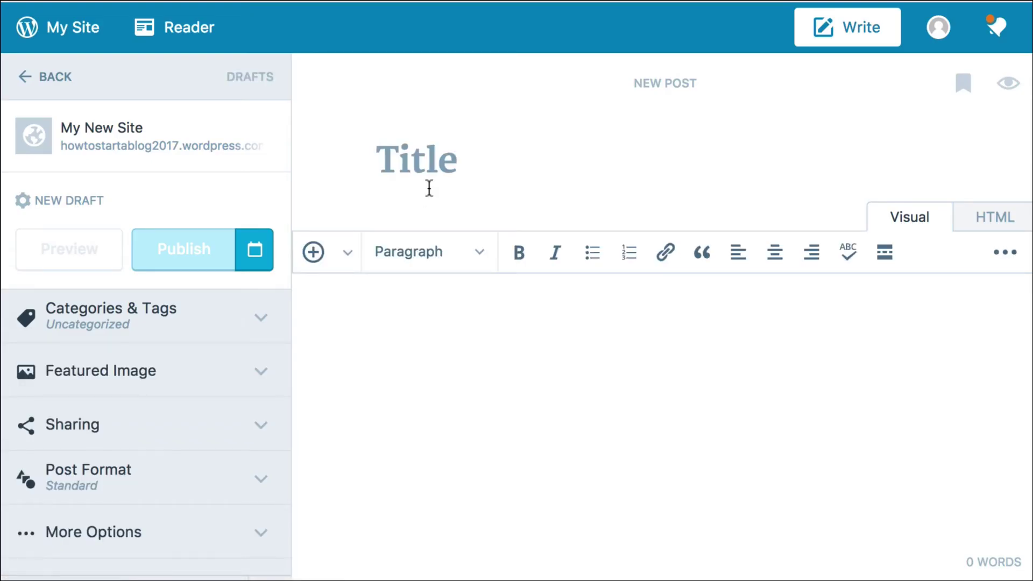
pyautogui.write('New Blog Post')
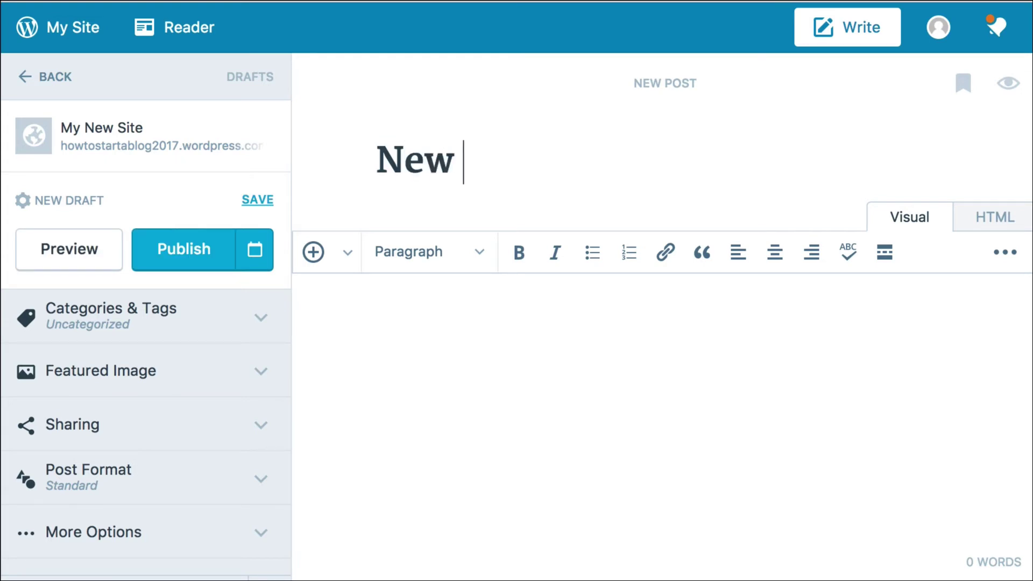
pyautogui.press('Return')
pyautogui.write('H')
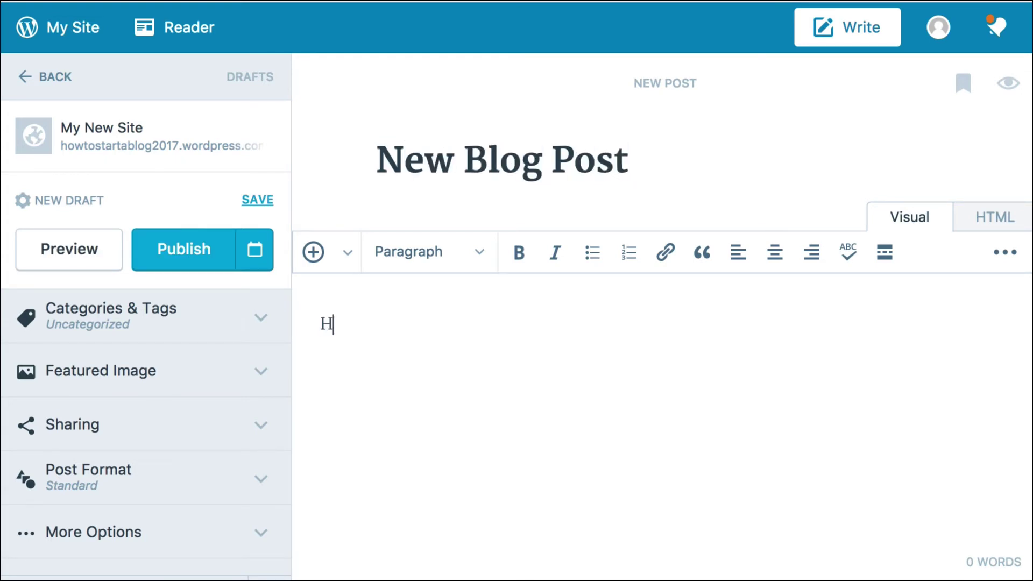
pyautogui.write('i guys!')
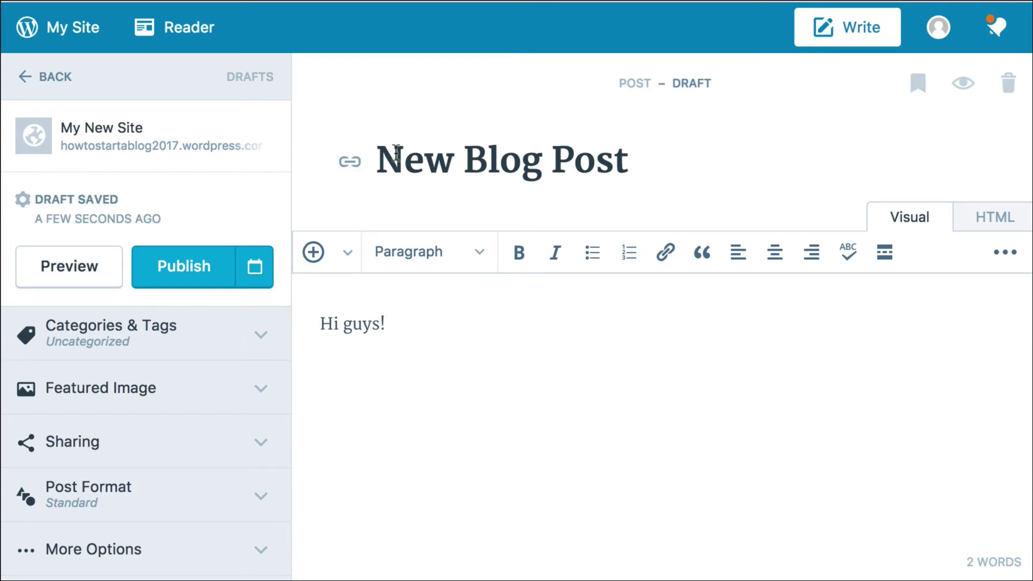
# Insert the photo of the phone on the wooden table and publish the post.
pyautogui.click(311, 264)
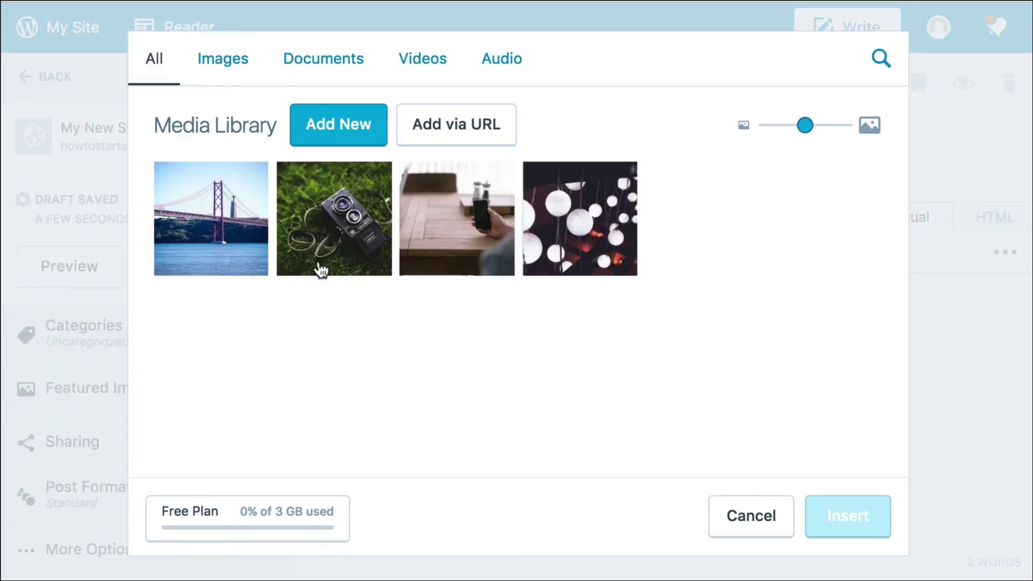
pyautogui.click(477, 249)
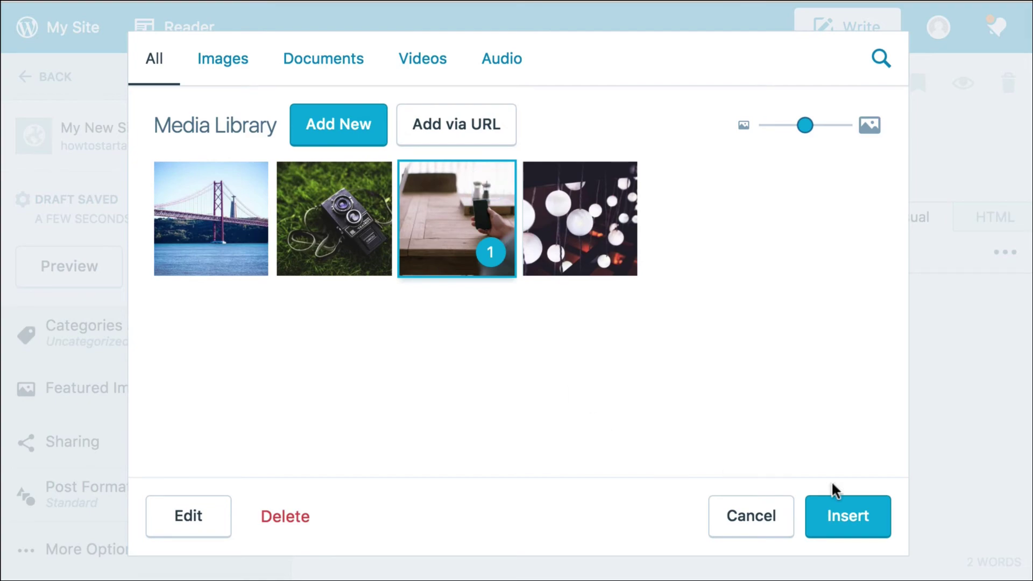
pyautogui.click(880, 526)
pyautogui.scroll(-5, 861, 511)
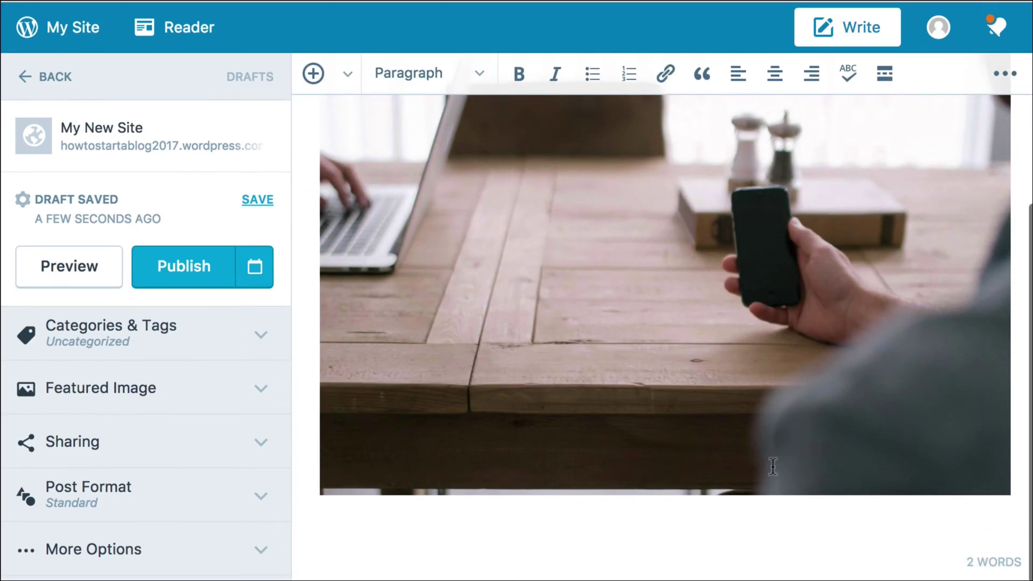
pyautogui.click(180, 276)
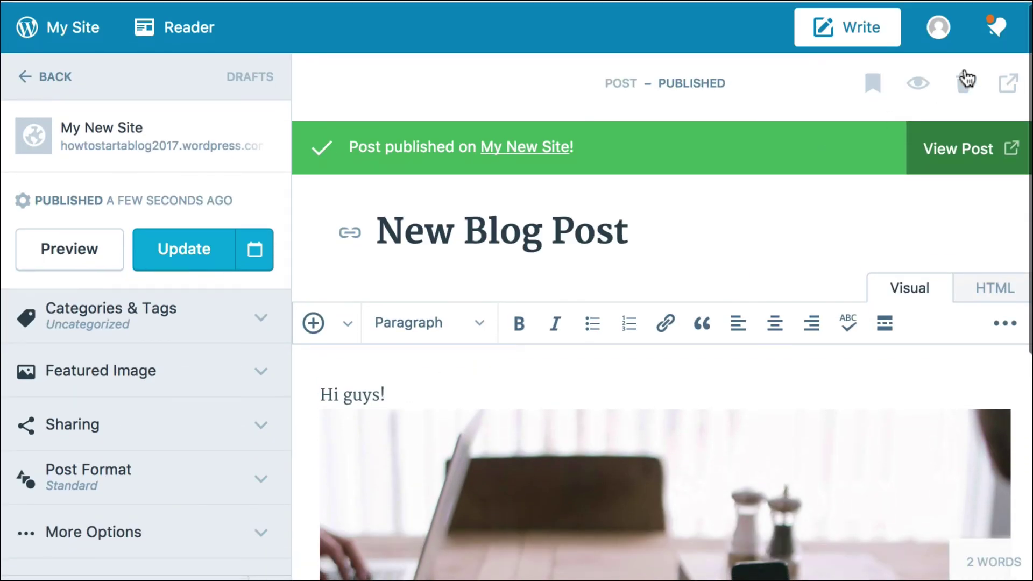
# View the published New Blog Post on the live site and scroll through it.
pyautogui.click(968, 174)
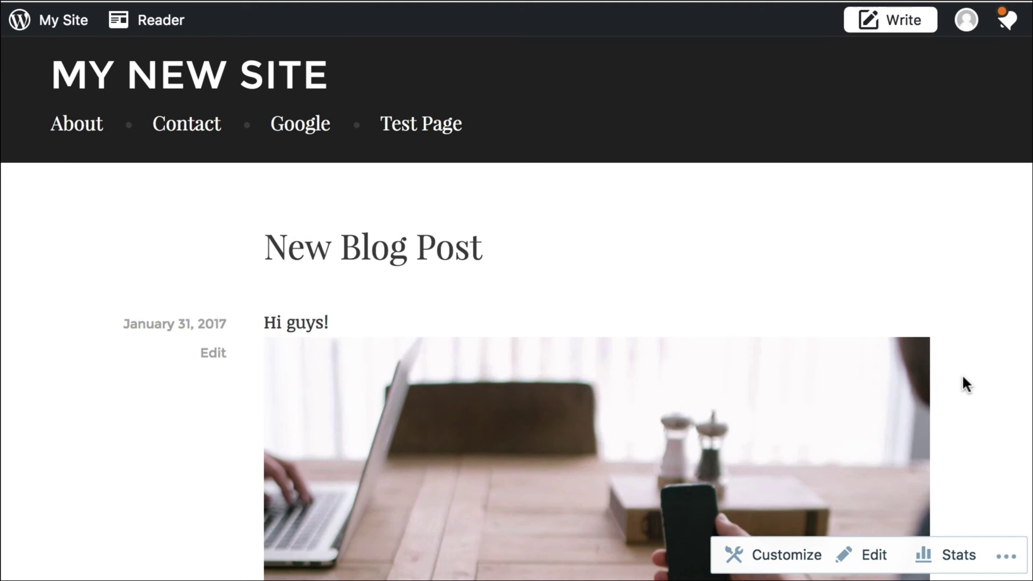
pyautogui.scroll(-10, 963, 377)
pyautogui.scroll(10, 962, 378)
pyautogui.scroll(-10, 967, 384)
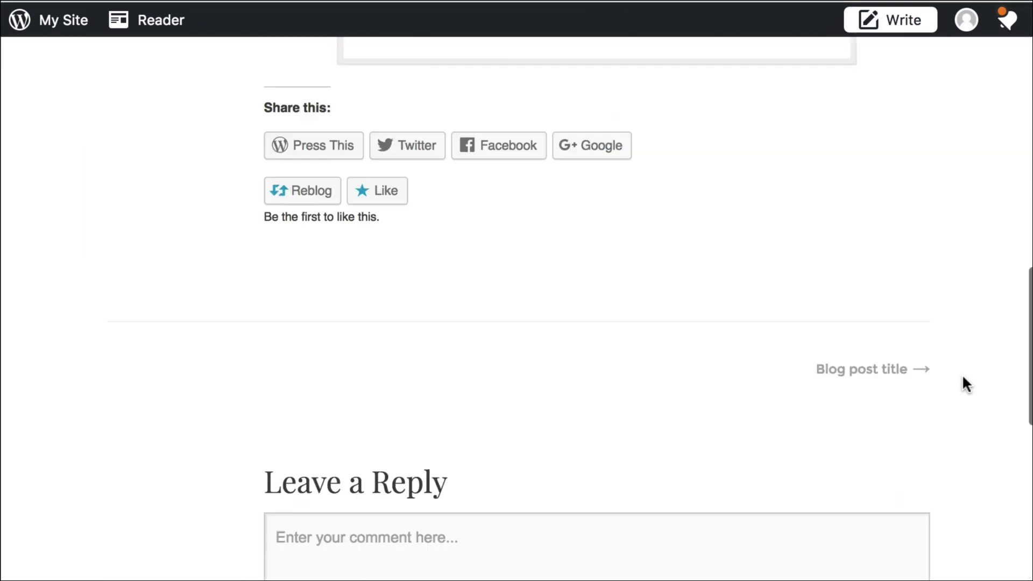
pyautogui.scroll(10, 964, 385)
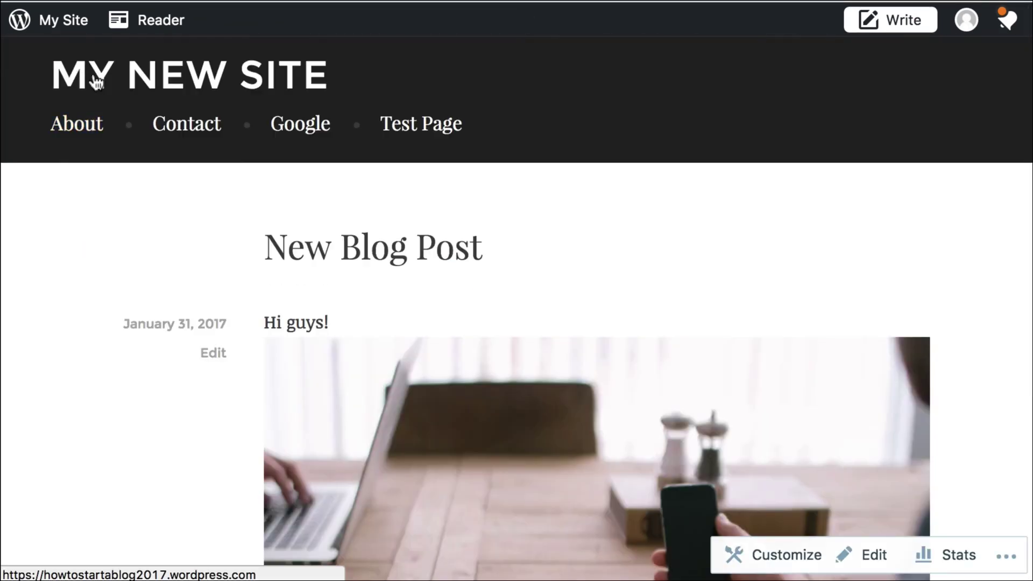
# Return to the site's home page and browse the listed posts, including New Blog Post.
pyautogui.click(96, 82)
pyautogui.scroll(-10, 466, 350)
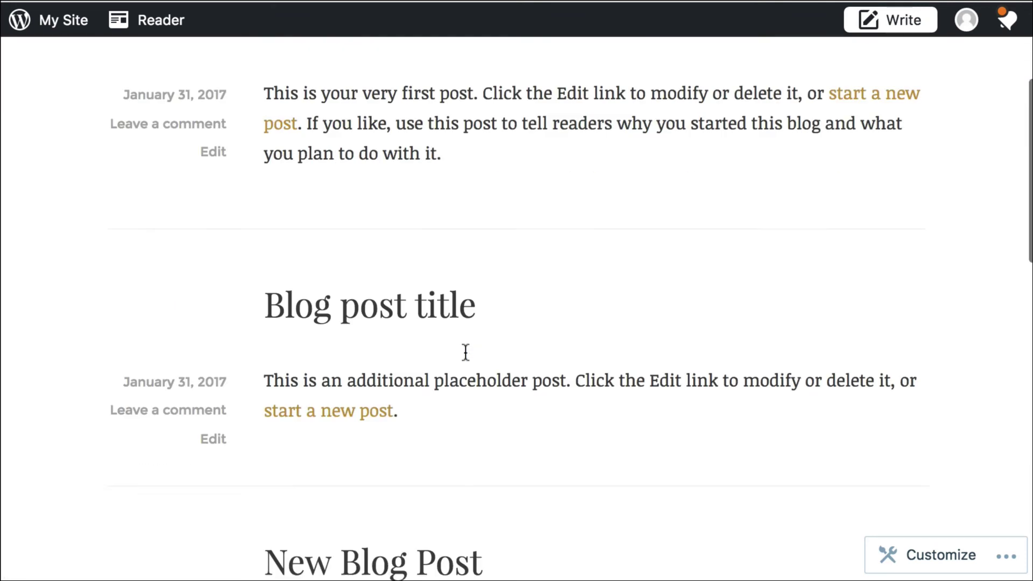
pyautogui.scroll(12, 466, 351)
pyautogui.scroll(-2, 466, 351)
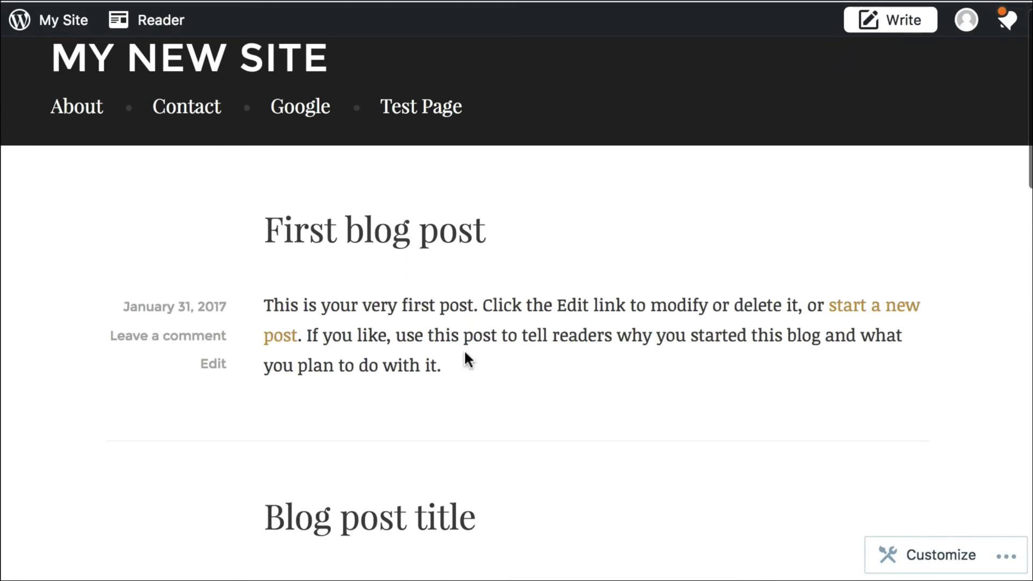
pyautogui.scroll(-5, 466, 354)
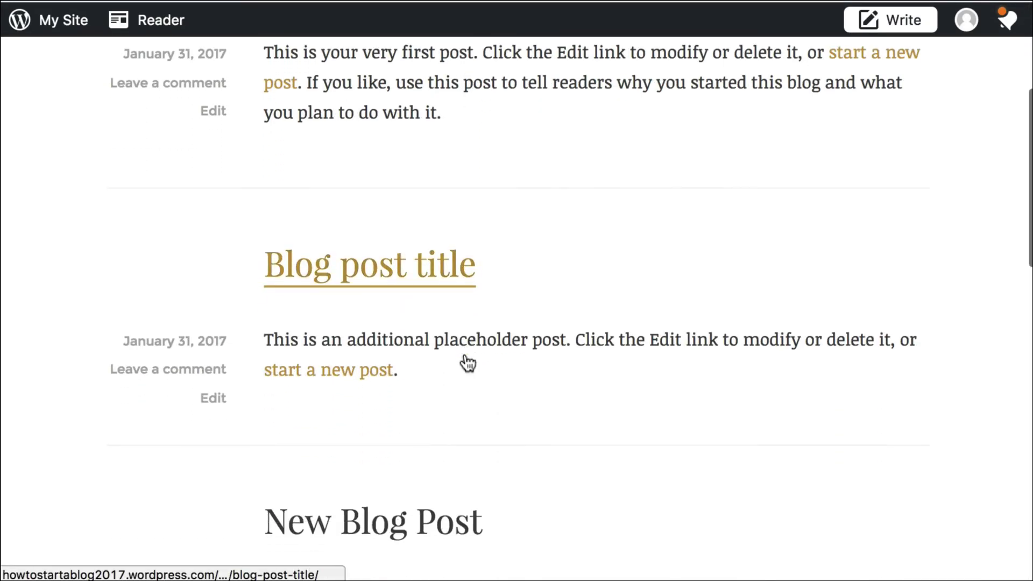
pyautogui.scroll(-2, 465, 356)
pyautogui.scroll(8, 463, 353)
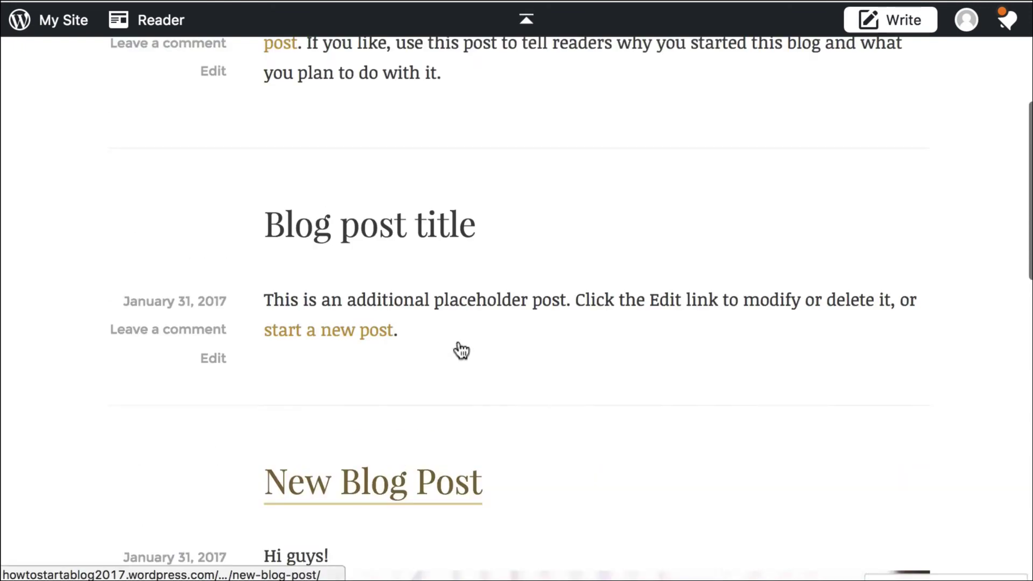
pyautogui.scroll(-5, 409, 396)
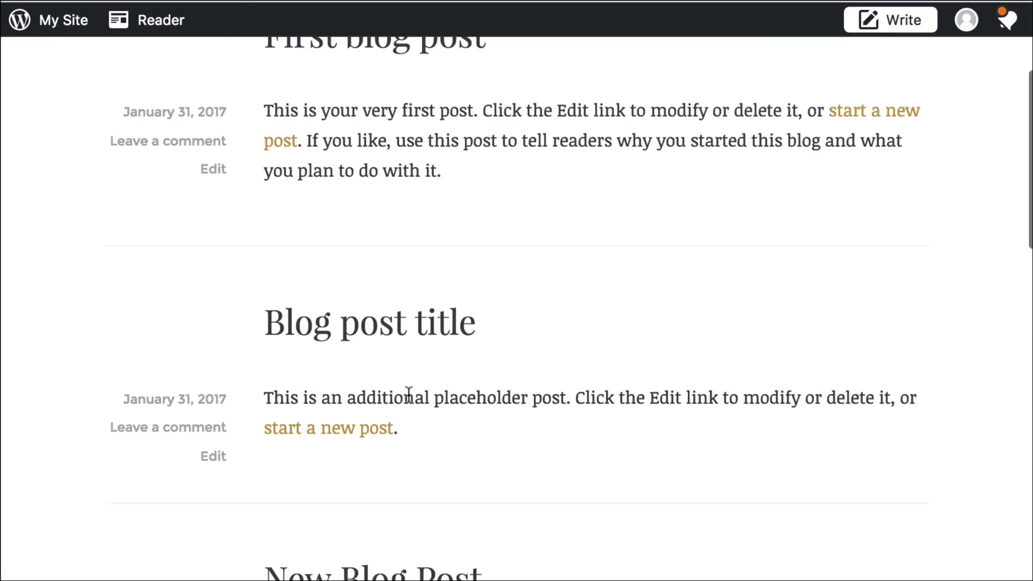
pyautogui.scroll(-2, 409, 395)
pyautogui.scroll(8, 554, 240)
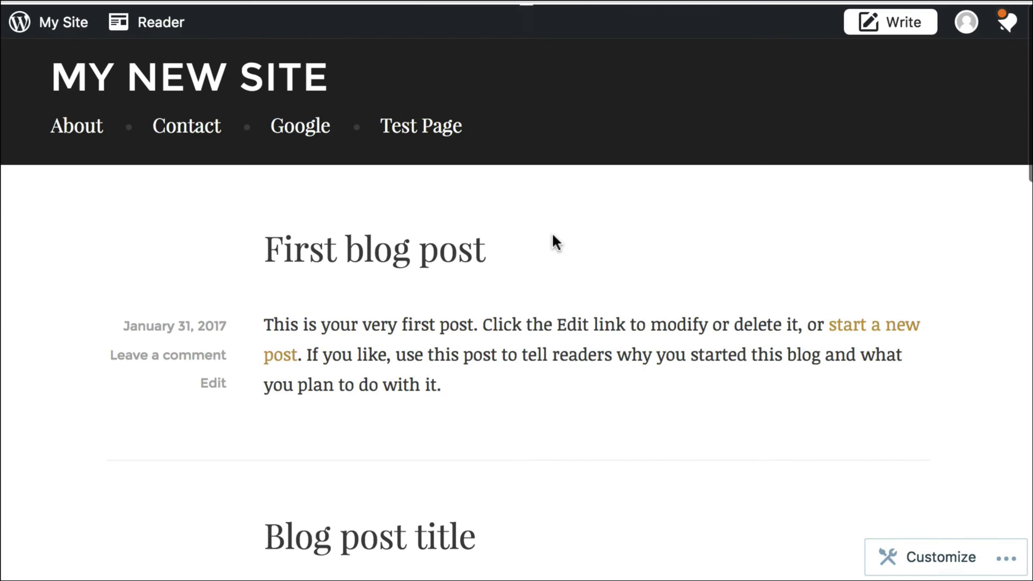
pyautogui.scroll(-10, 552, 235)
pyautogui.scroll(1, 553, 236)
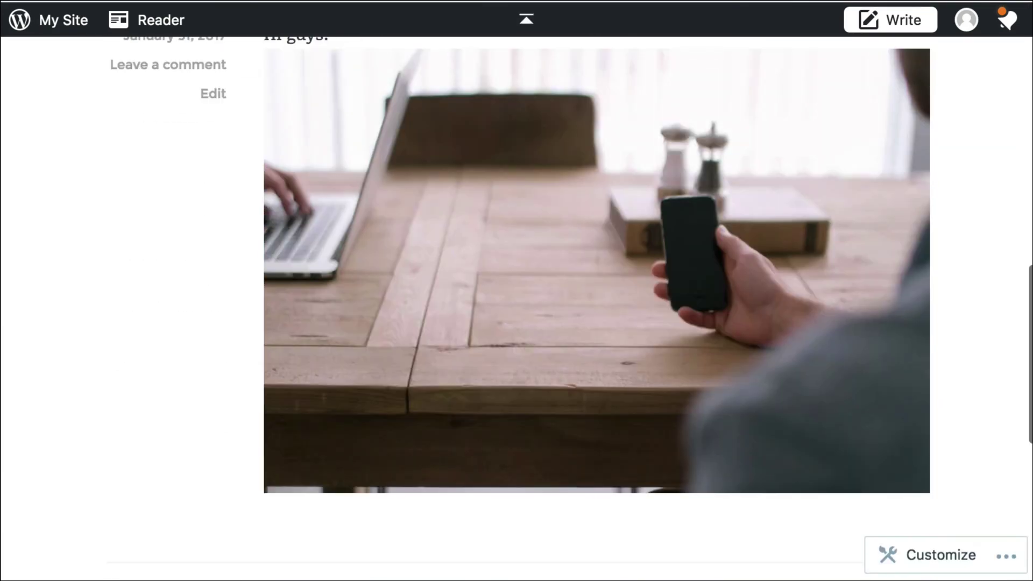
pyautogui.scroll(10, 569, 230)
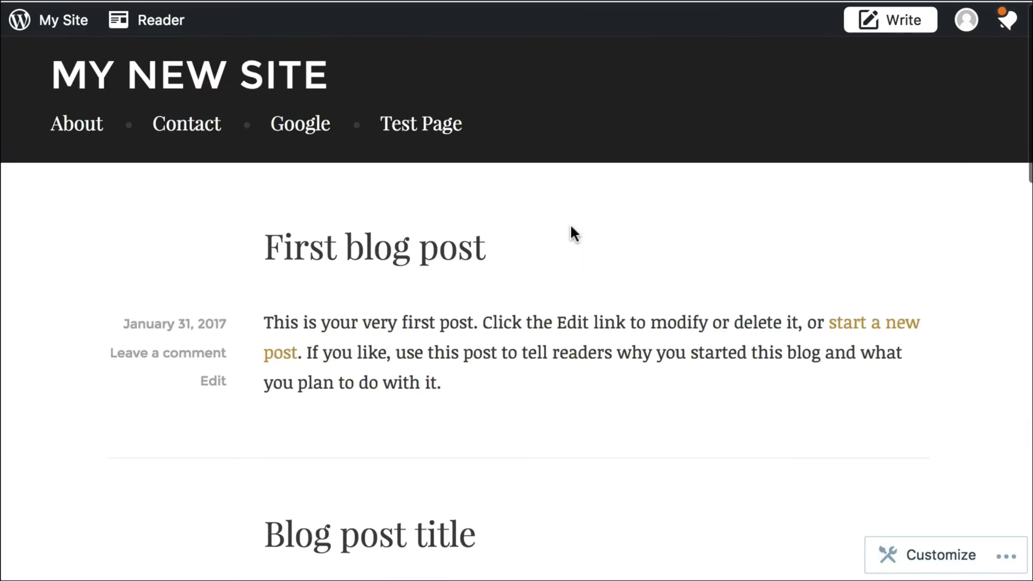